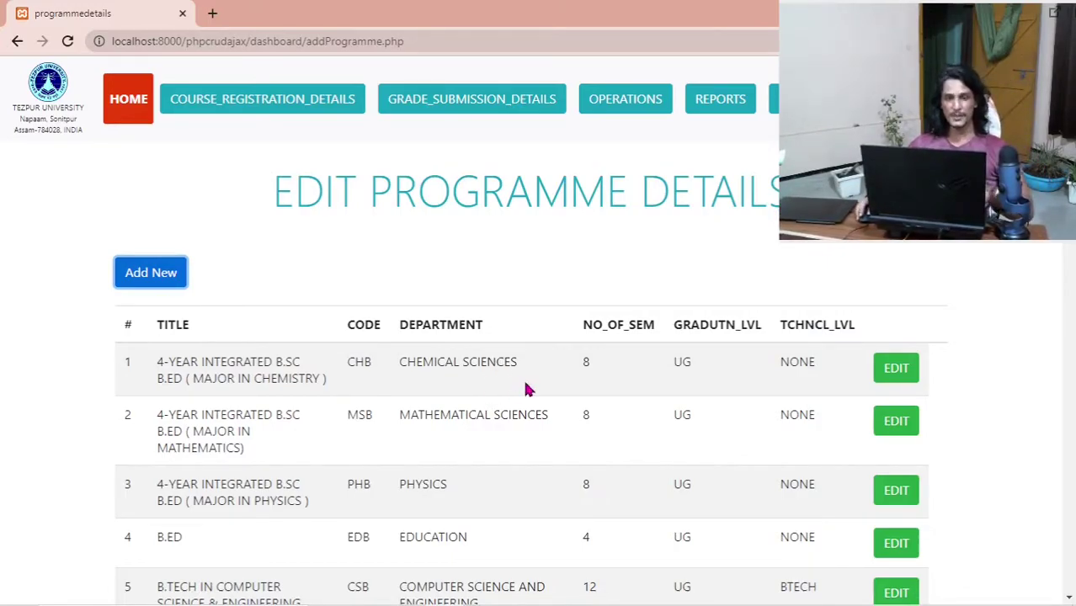
Open the admin operations page and look over its options.
scroll(516, 455, down, 1)
scroll(516, 454, up, 1)
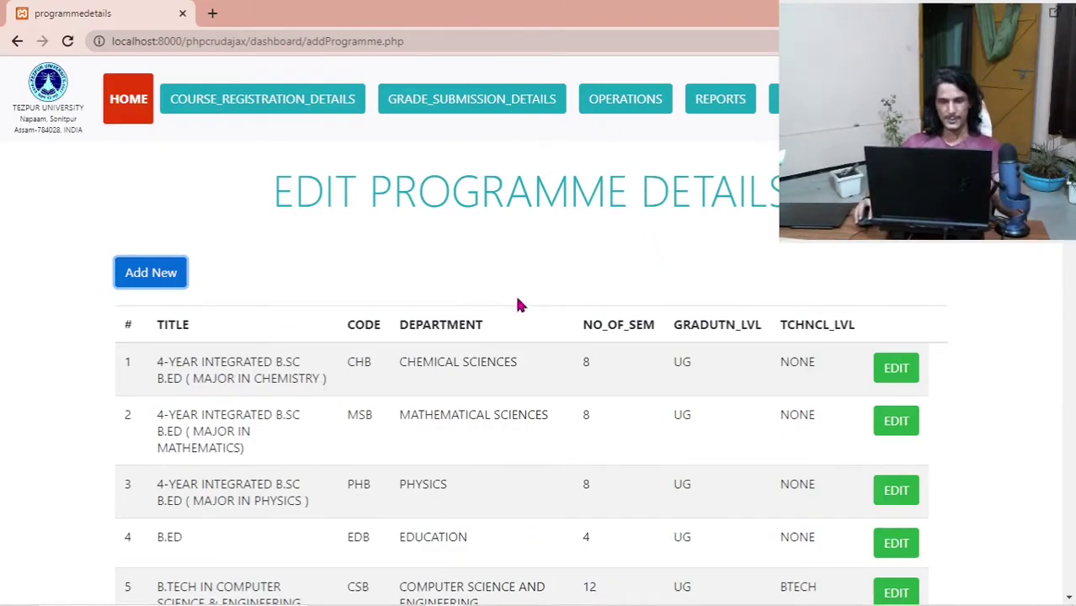
click(620, 103)
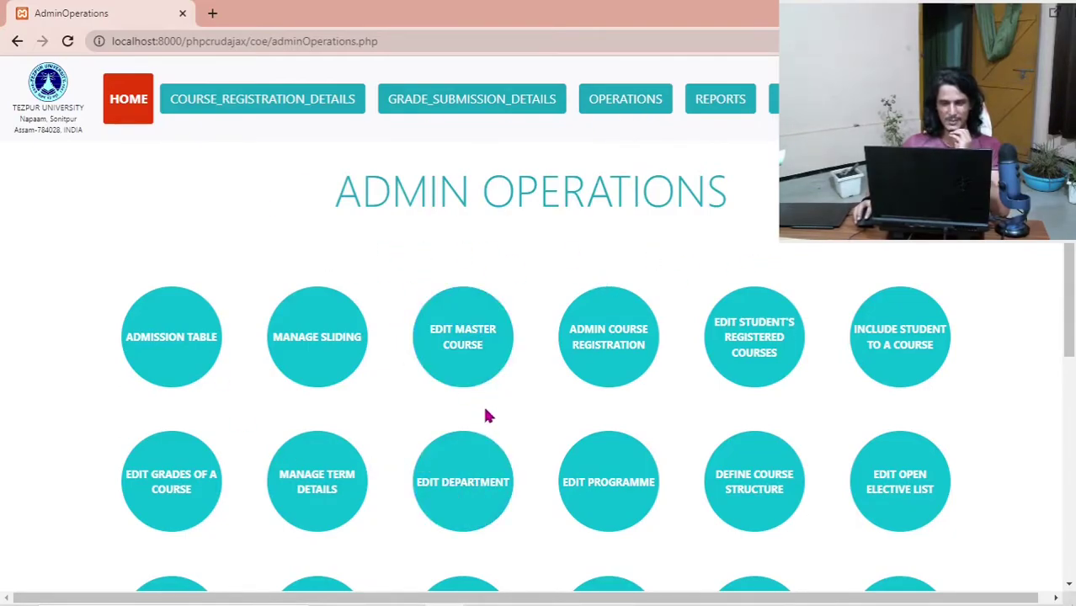
click(467, 354)
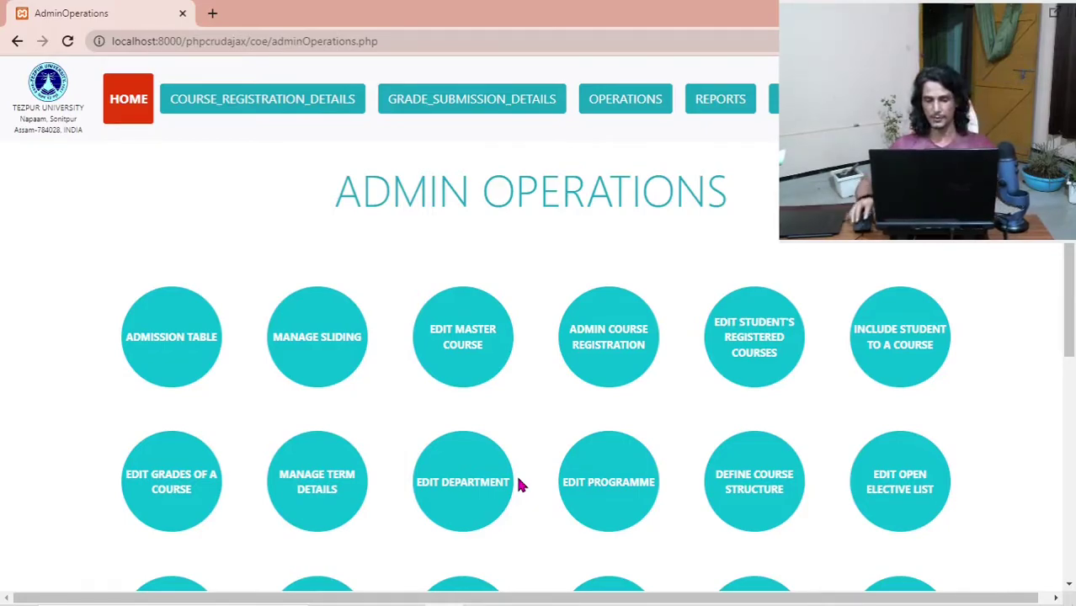
scroll(519, 485, down, 1)
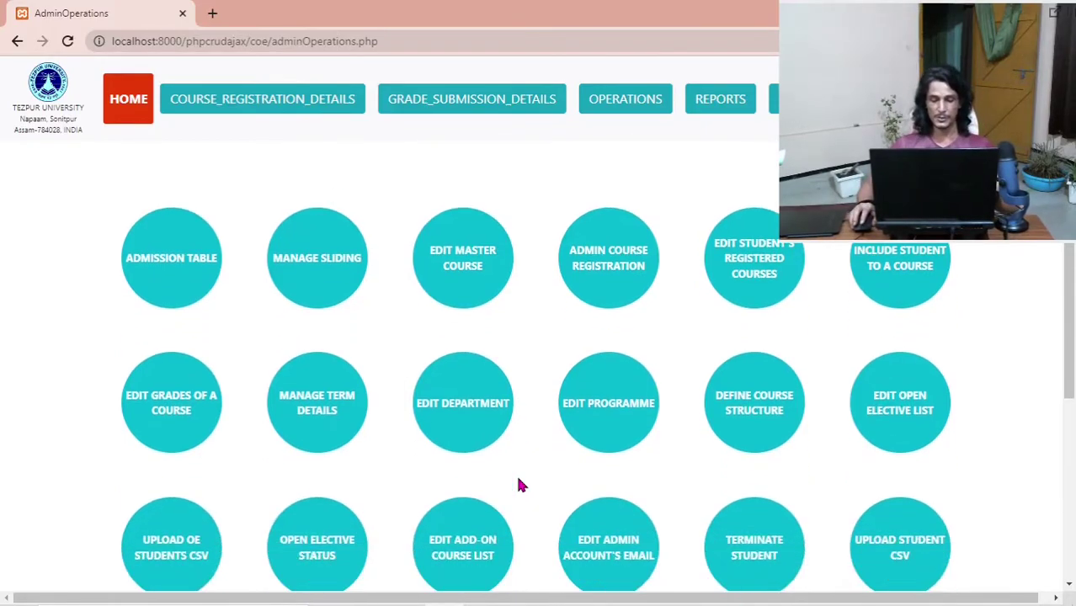
scroll(519, 486, down, 2)
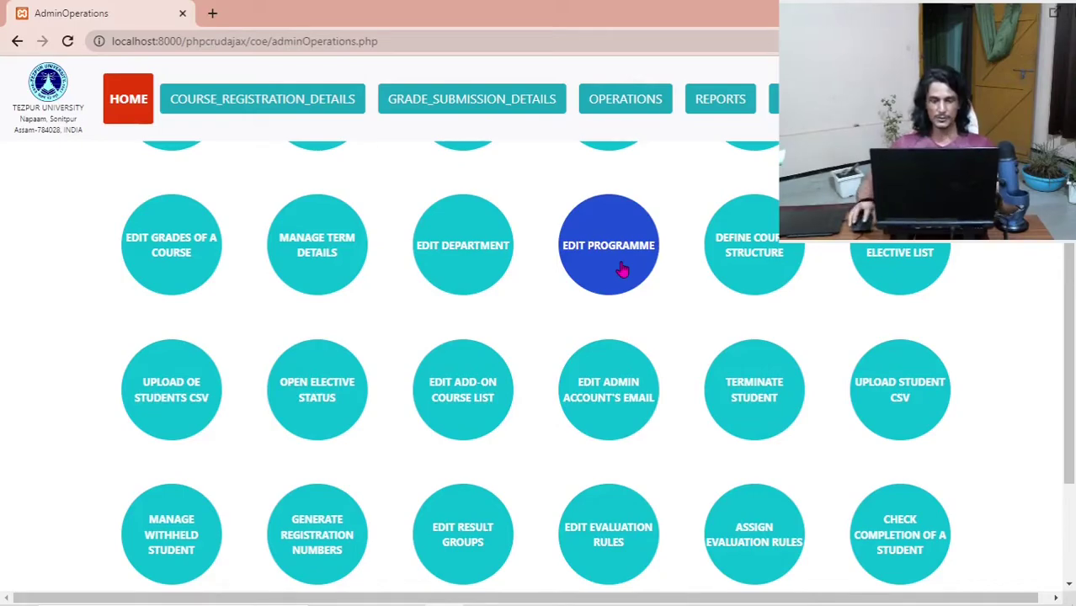
Open the programme details list and reload the page.
click(621, 269)
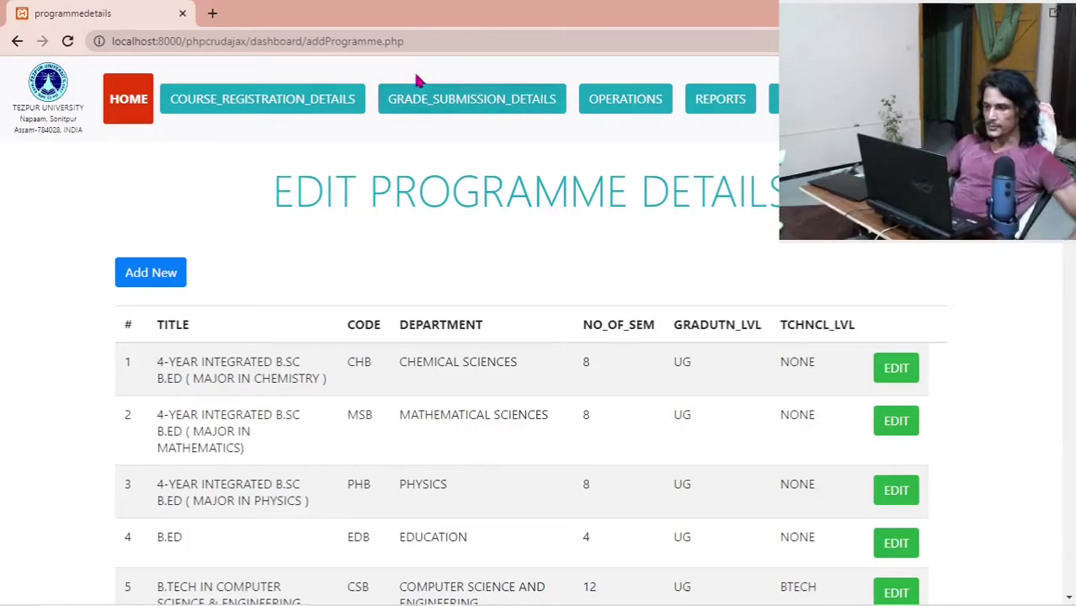
click(428, 47)
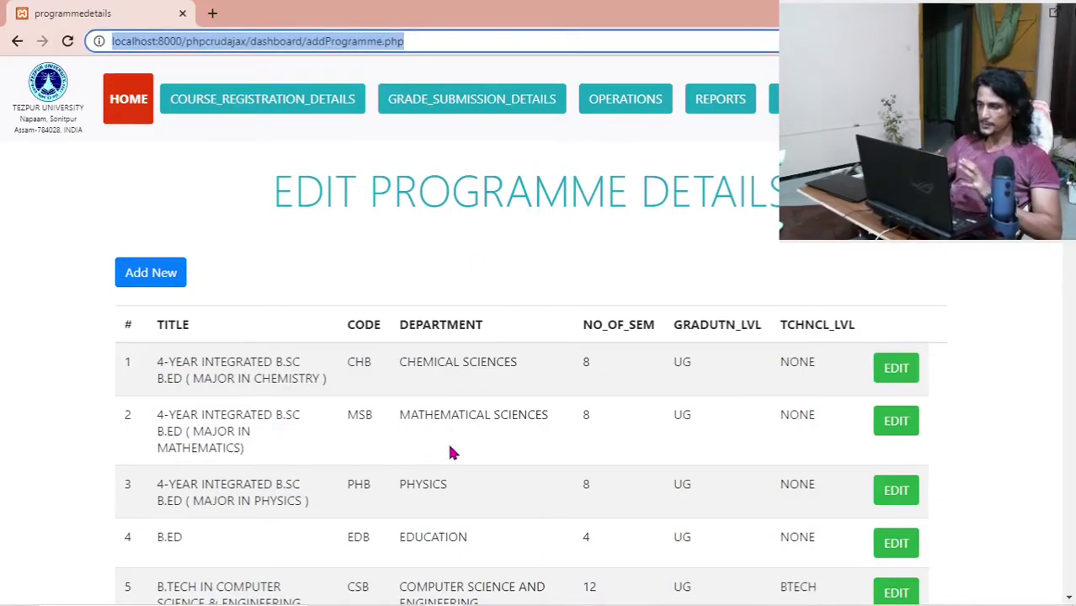
click(638, 114)
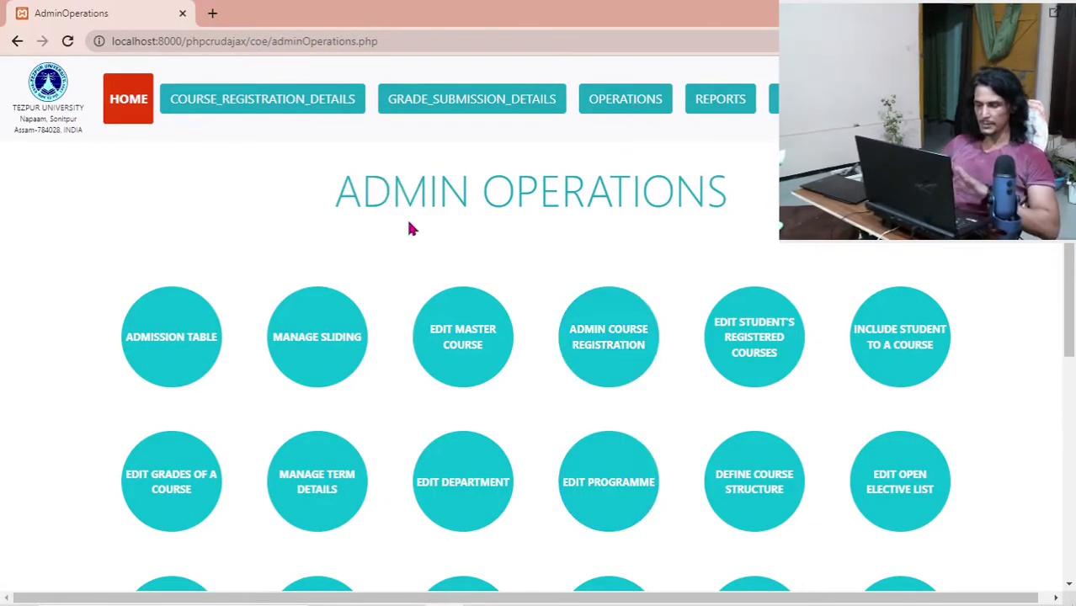
click(594, 495)
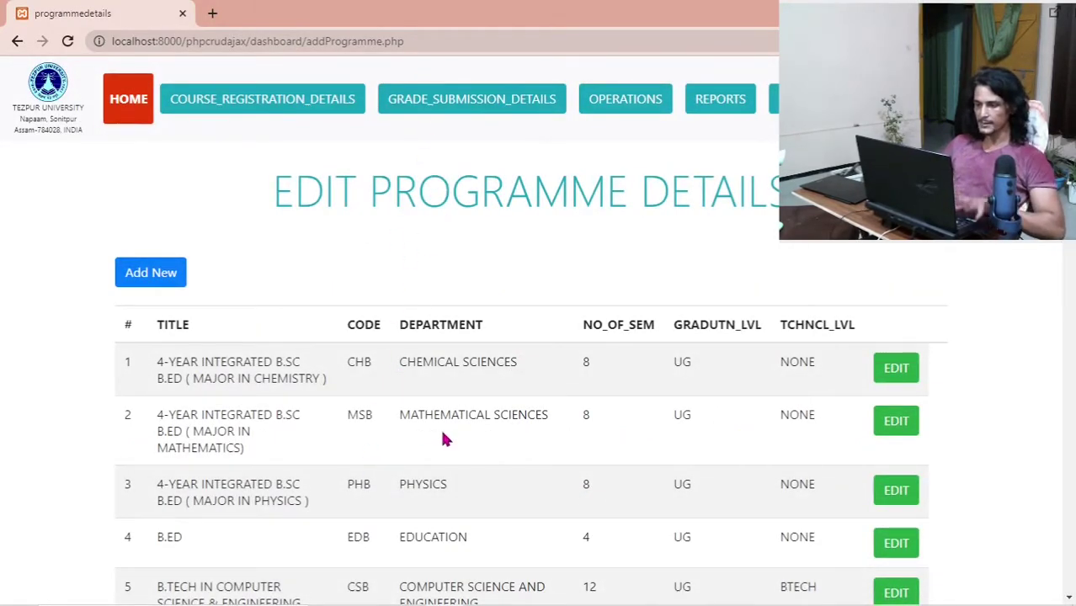
click(455, 47)
key(Return)
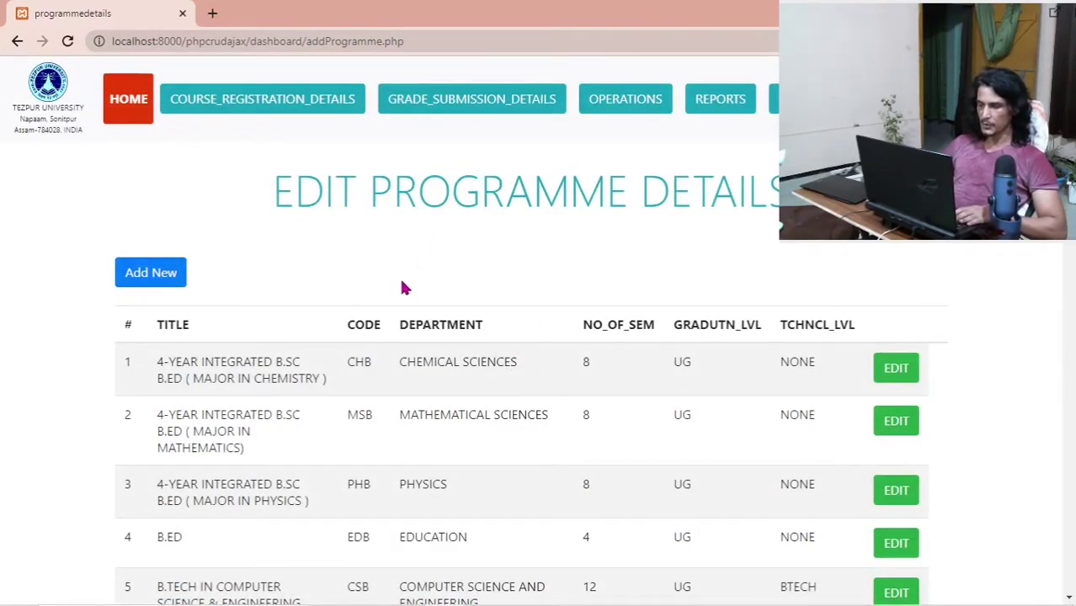
Scroll through the programme details table and back to its top.
scroll(385, 387, down, 1)
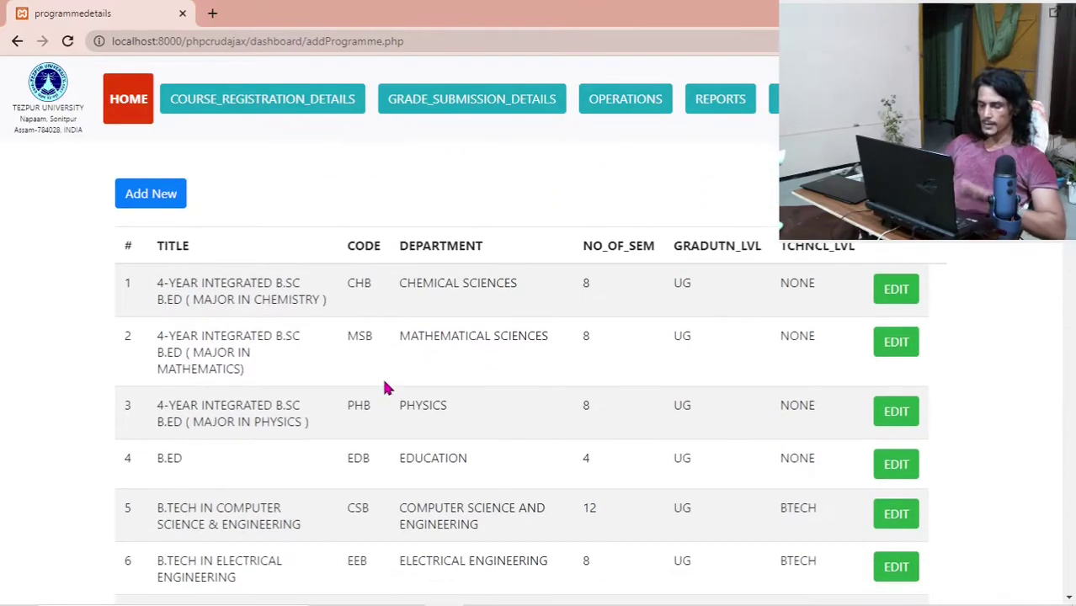
scroll(385, 387, down, 3)
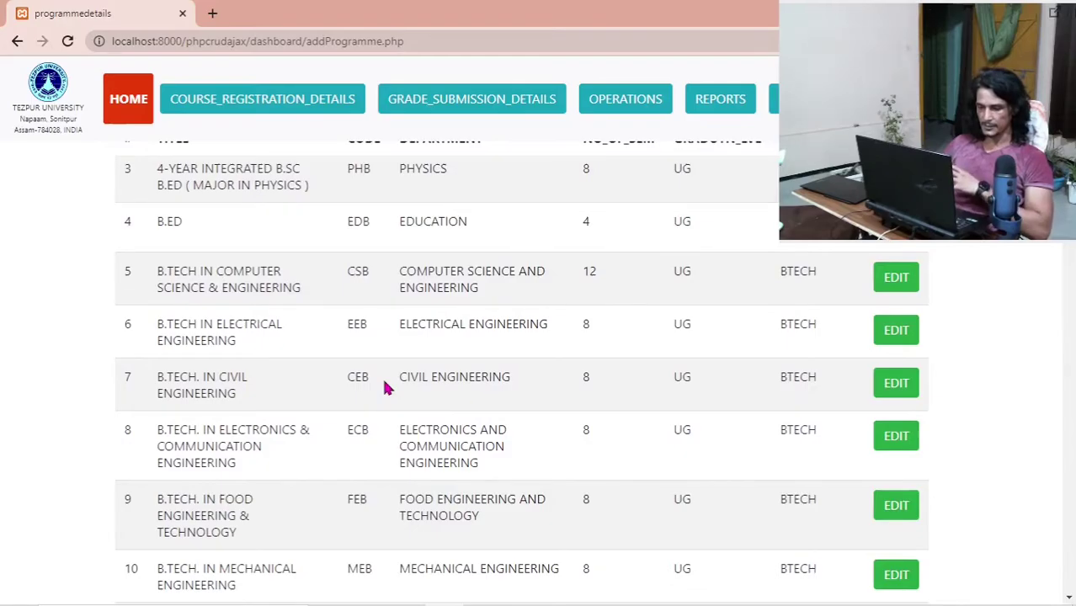
scroll(386, 387, down, 20)
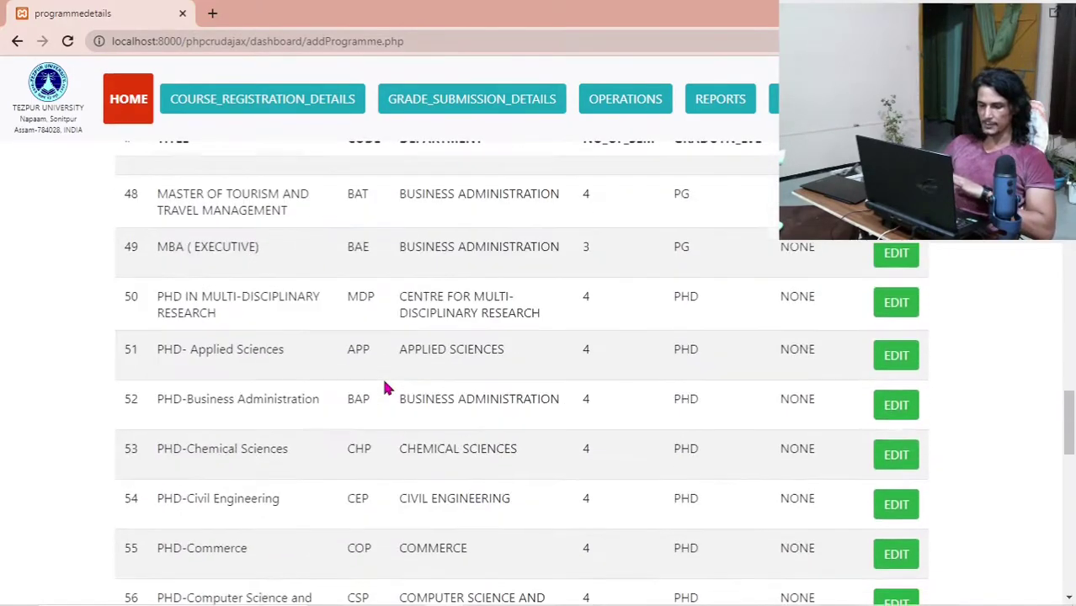
scroll(386, 387, down, 14)
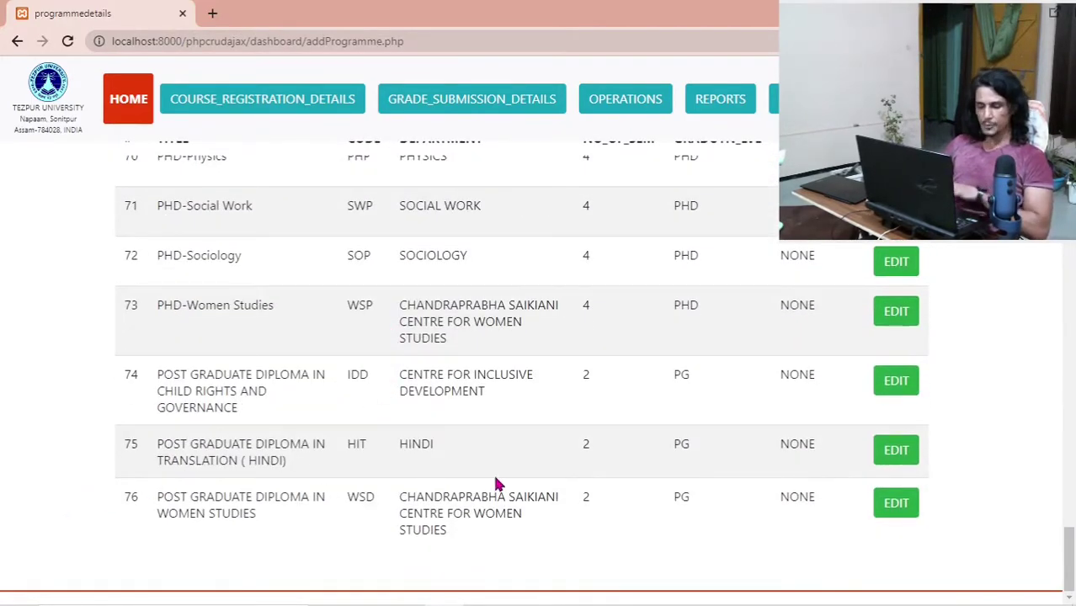
scroll(495, 482, up, 20)
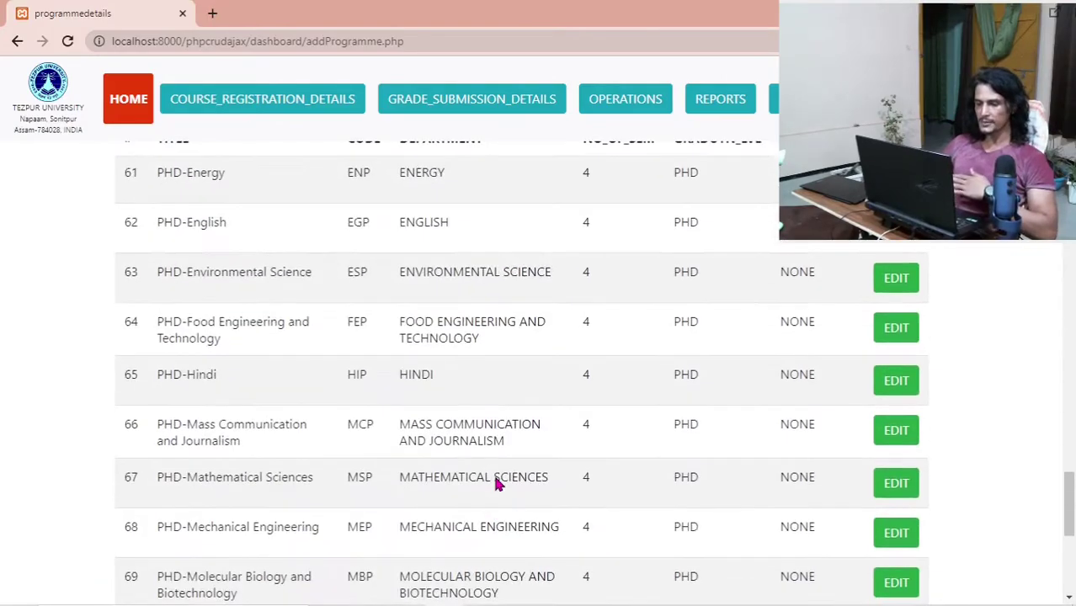
scroll(495, 486, up, 20)
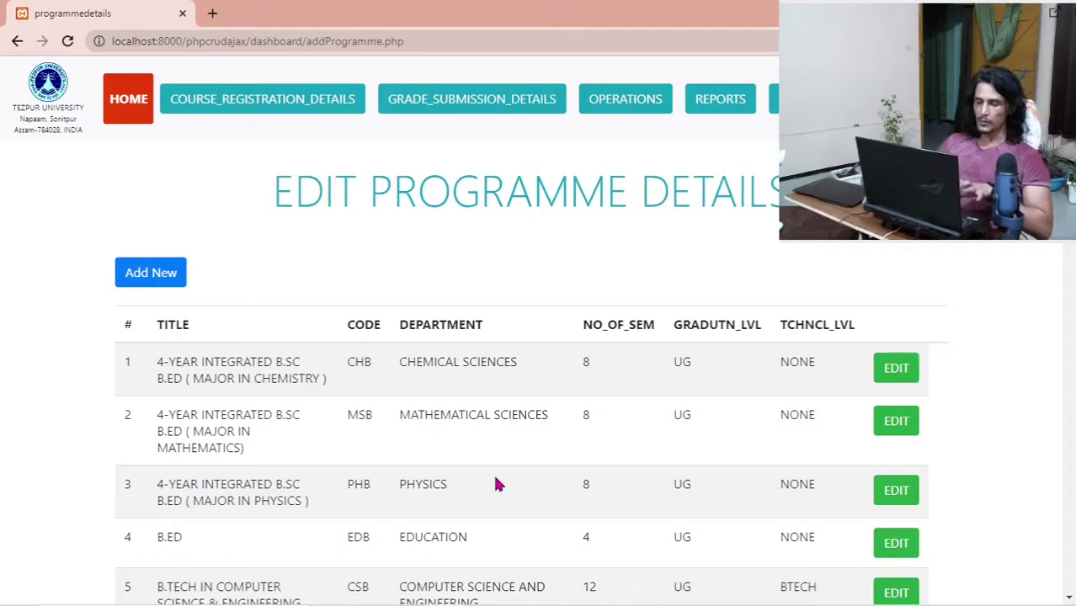
click(177, 283)
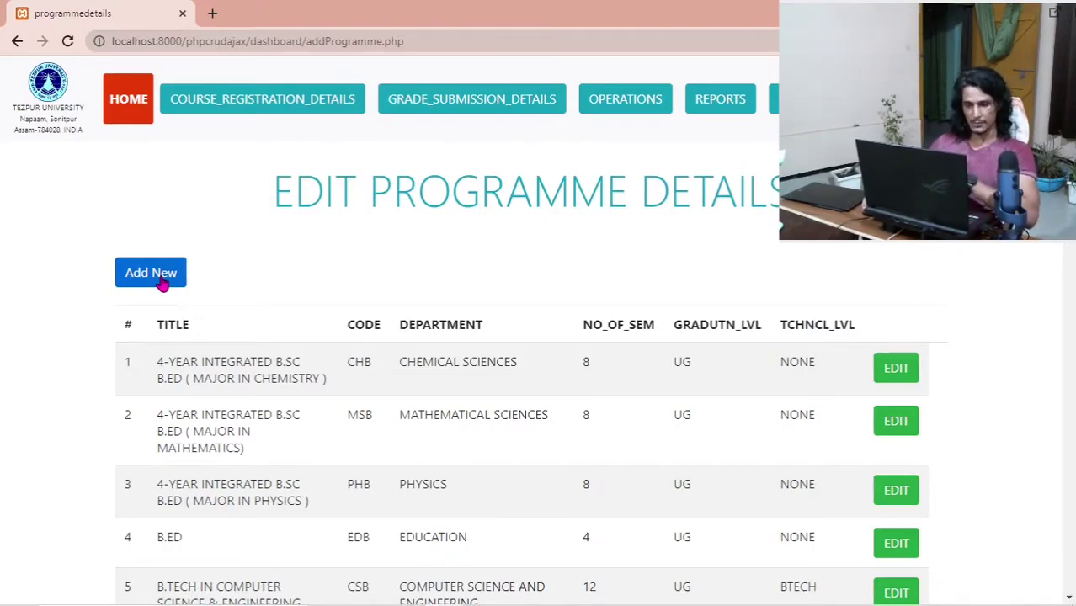
Start a new programme with name 'new prog' and code 'np'.
click(169, 274)
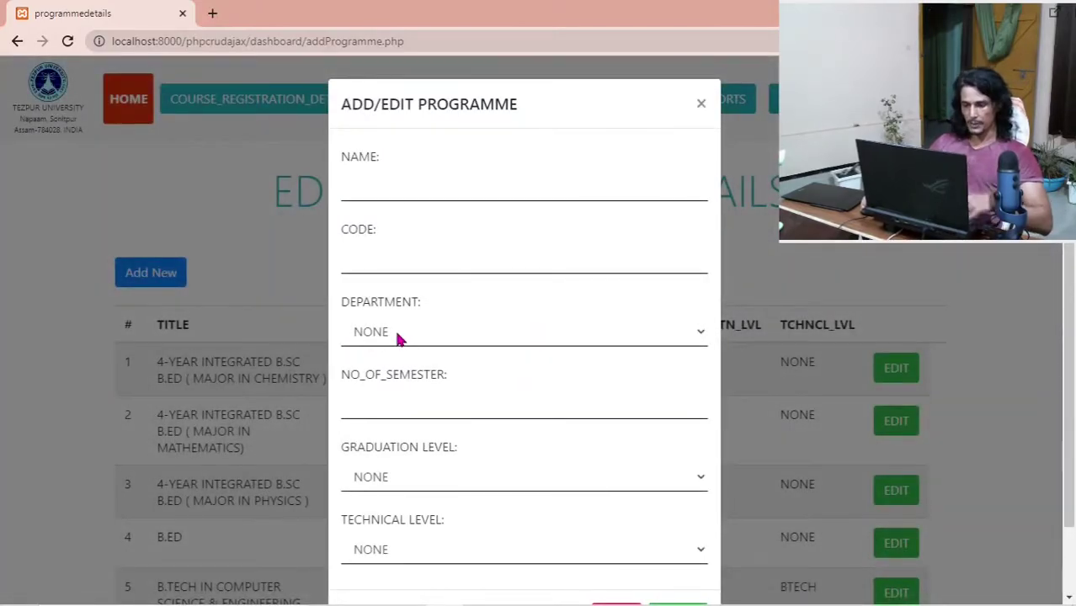
click(387, 203)
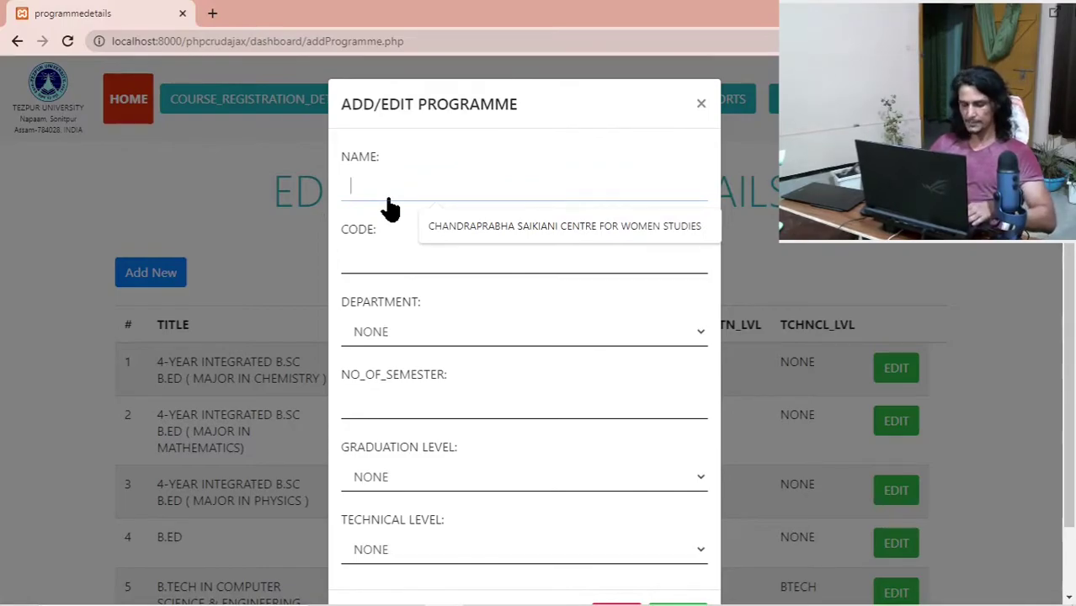
text(new )
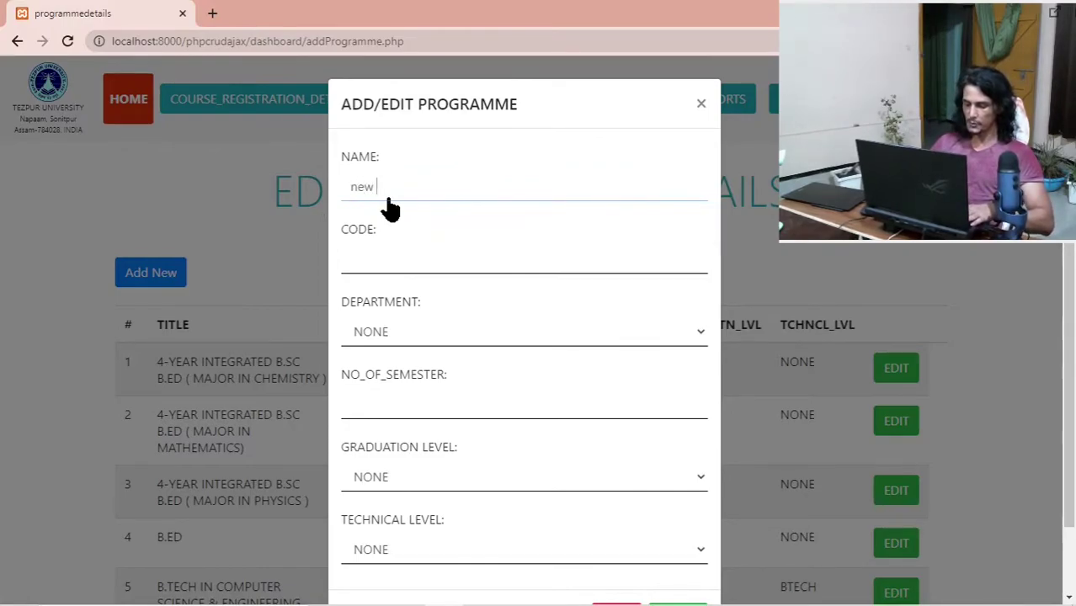
text(prog)
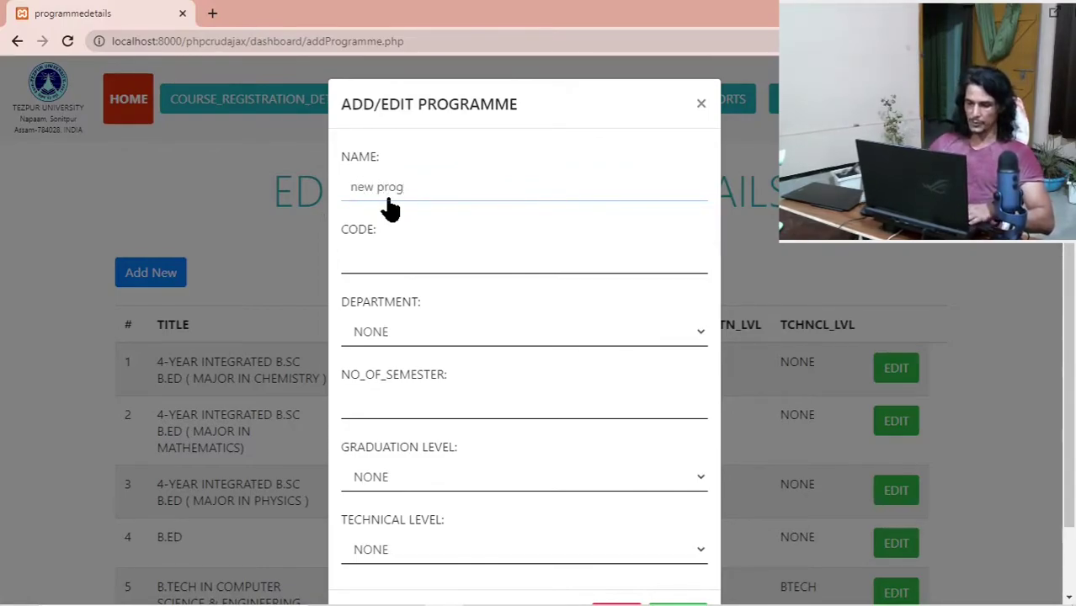
click(372, 271)
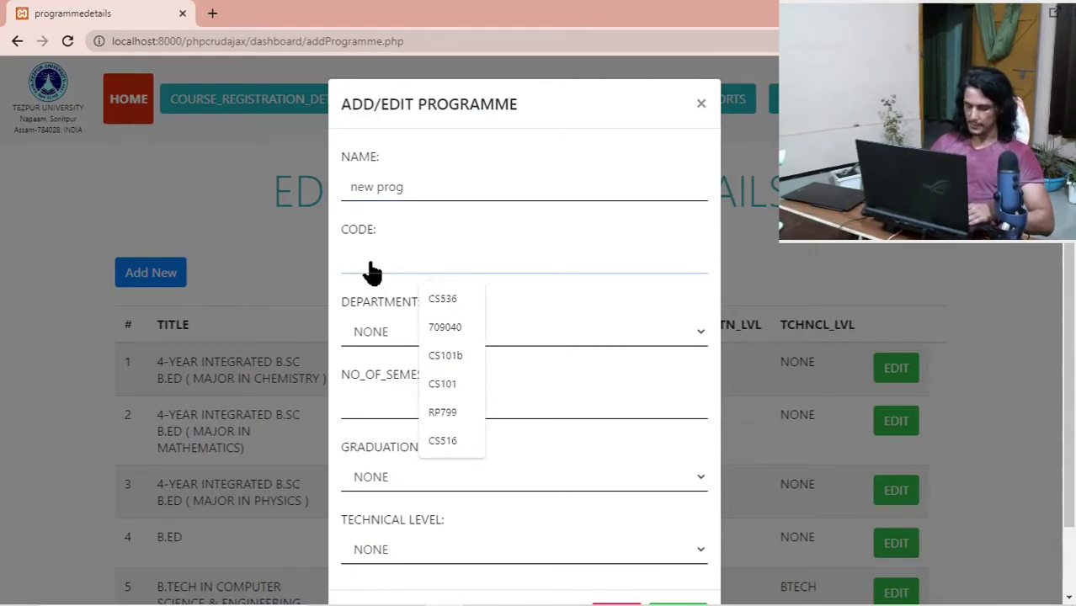
text(np)
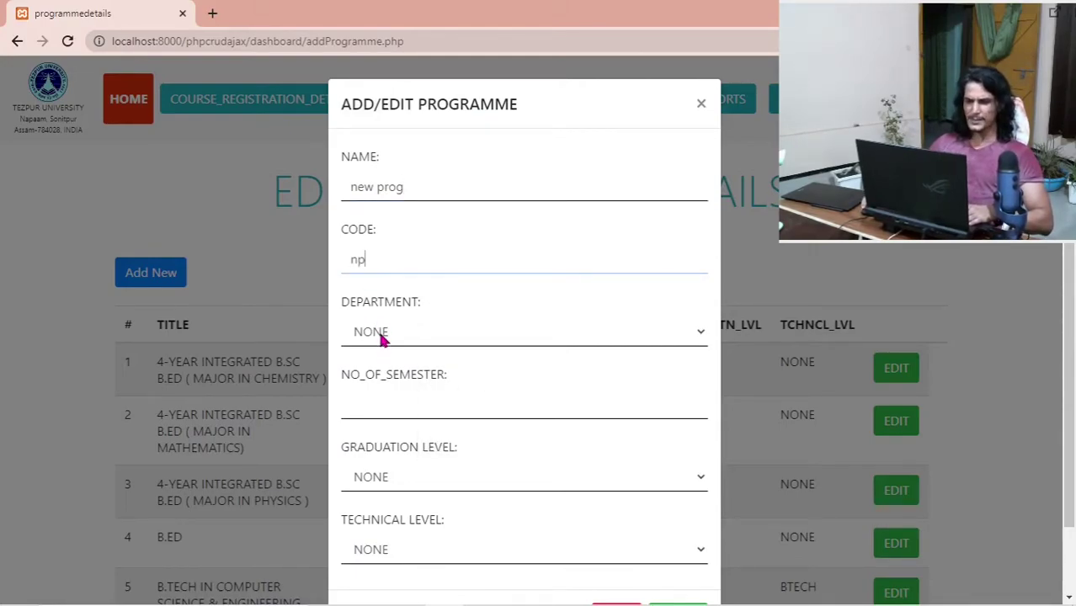
Set the department to MECHANICAL ENGINEERING and the semesters to 2.
click(379, 340)
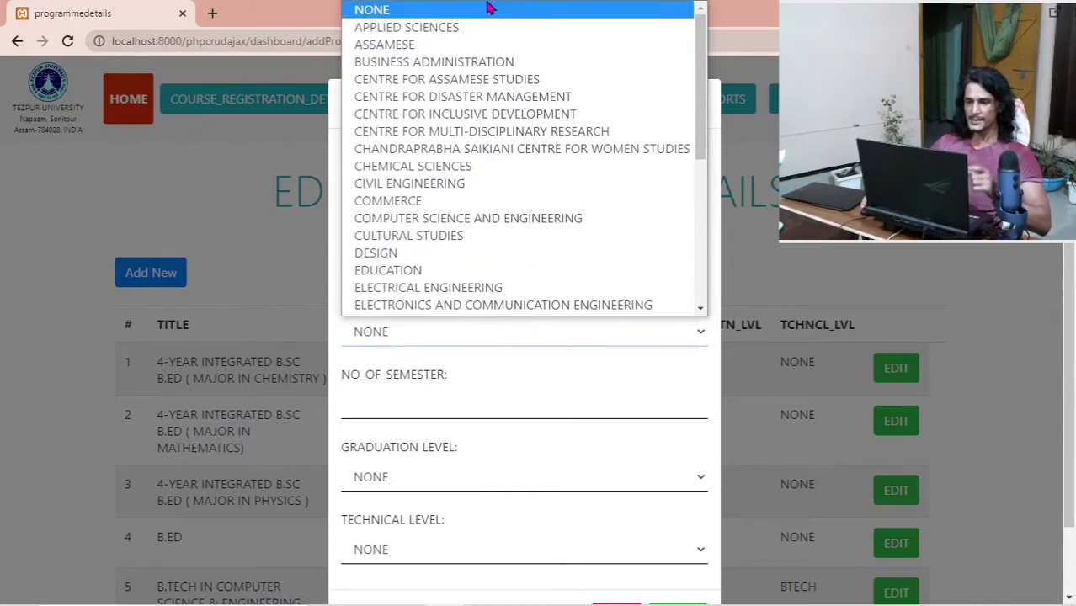
scroll(473, 151, down, 5)
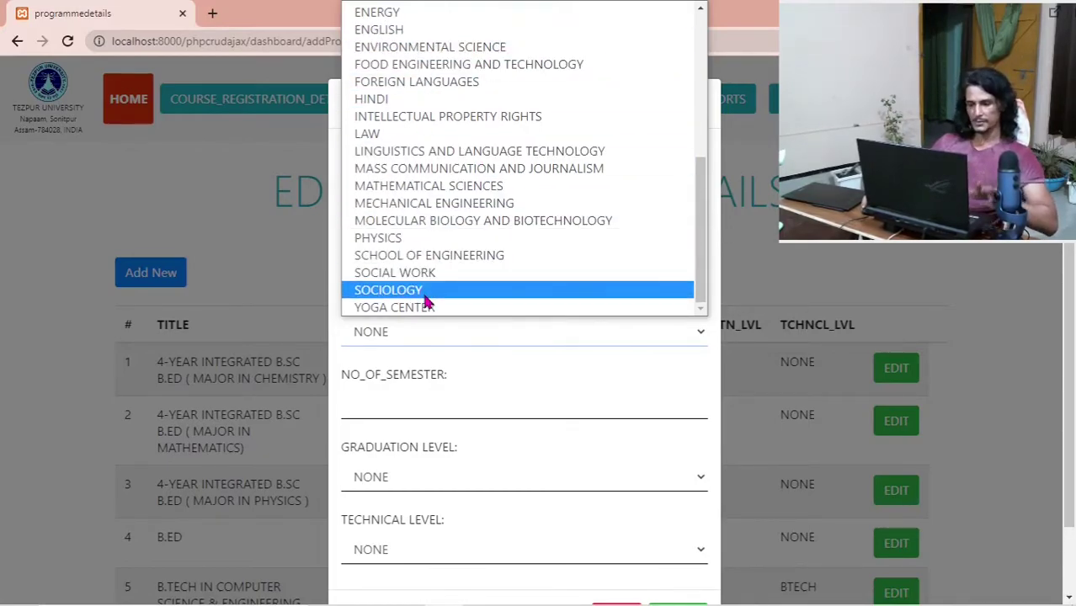
click(481, 210)
click(381, 412)
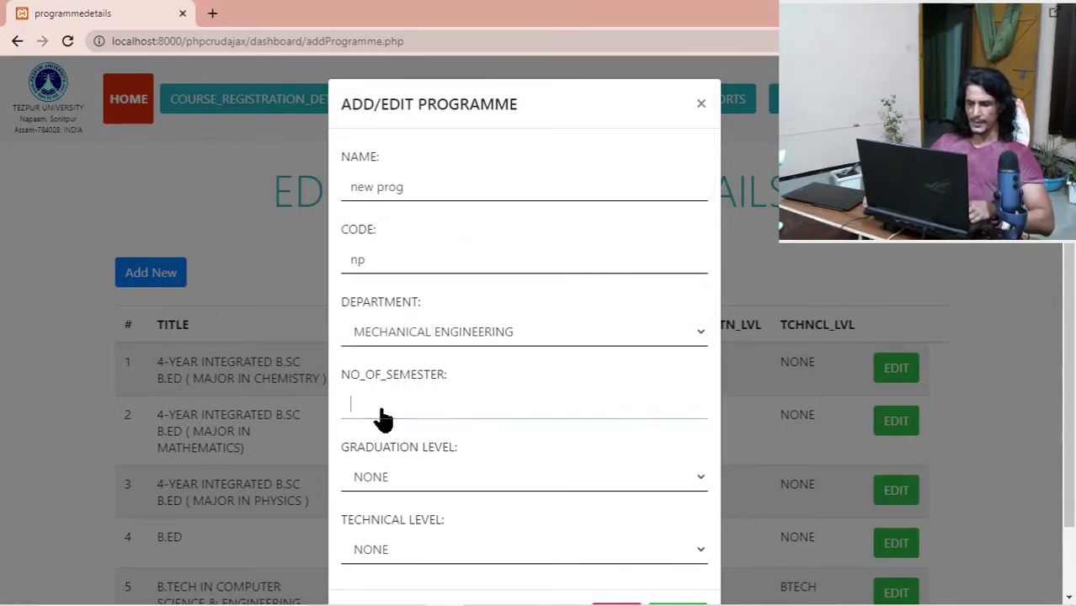
text(2)
Choose PG as graduation level and MTECH as technical level.
click(390, 474)
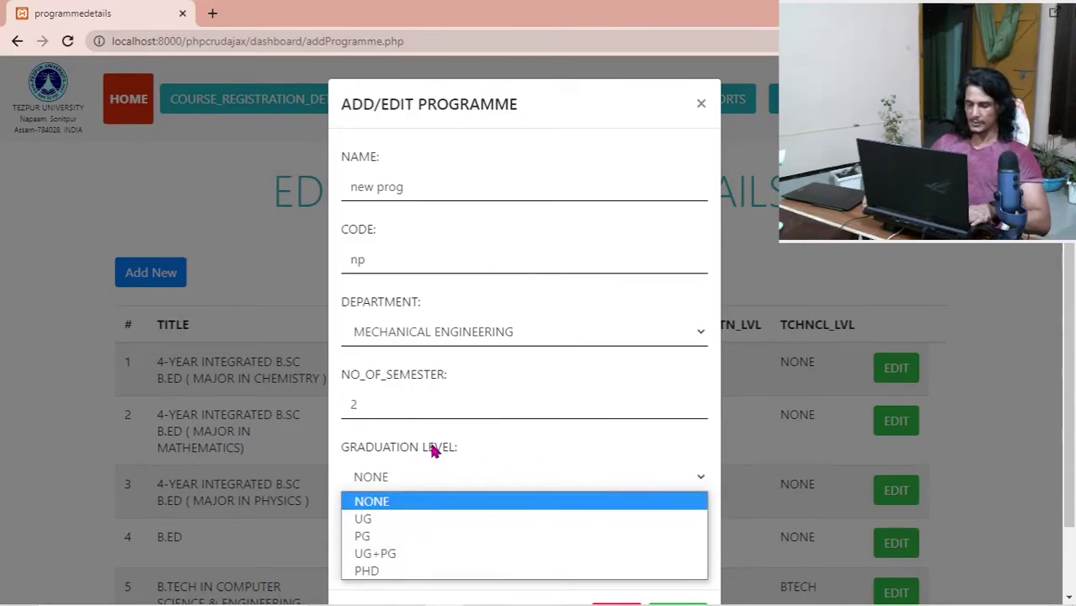
scroll(431, 452, down, 1)
click(396, 400)
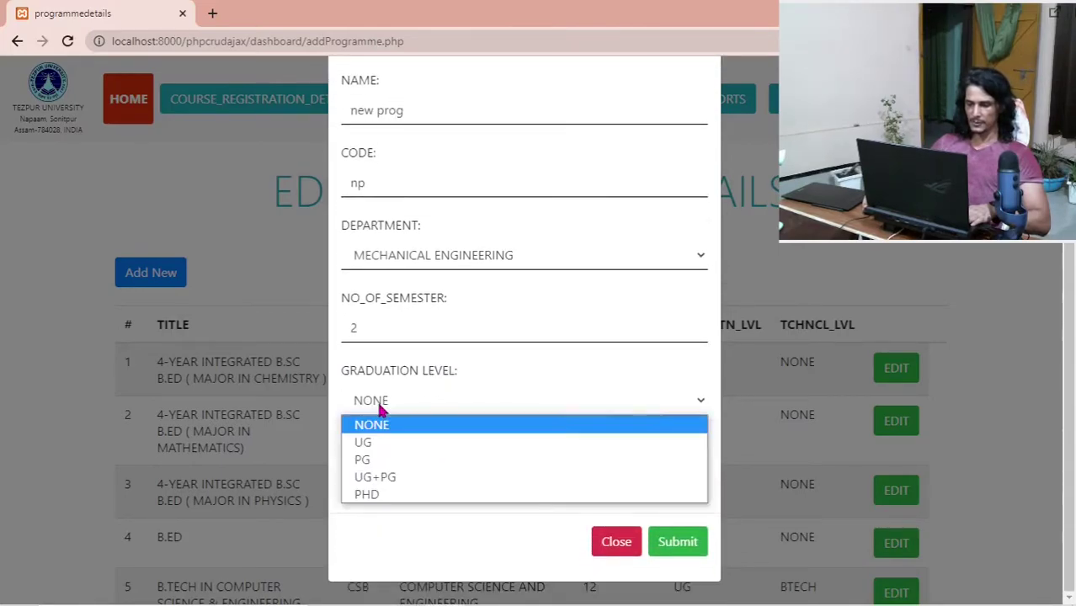
click(404, 462)
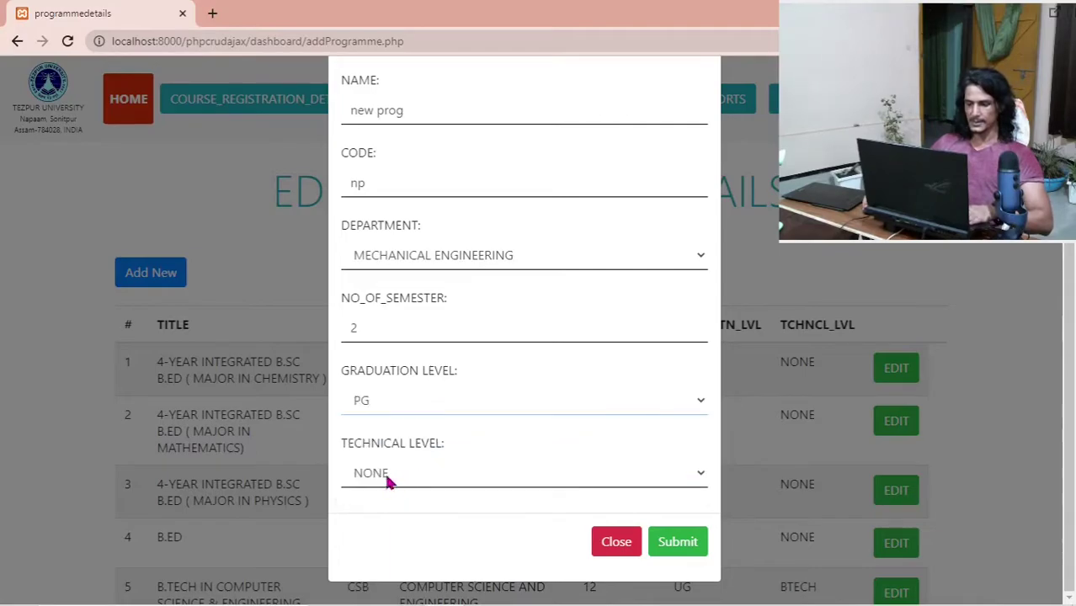
click(390, 470)
click(396, 530)
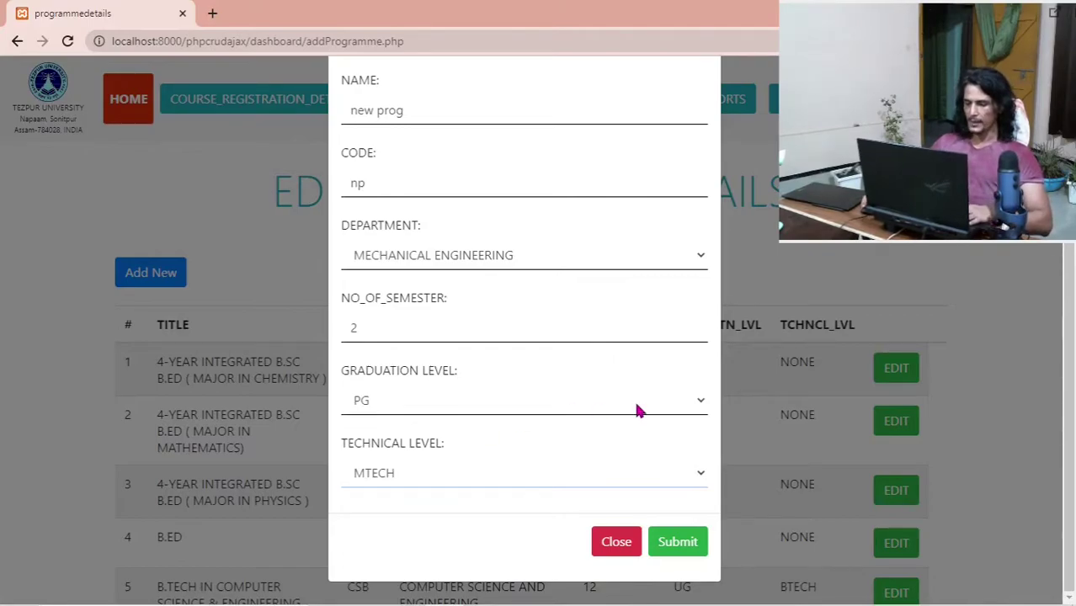
Submit the new programme and dismiss the confirmation alert.
click(682, 544)
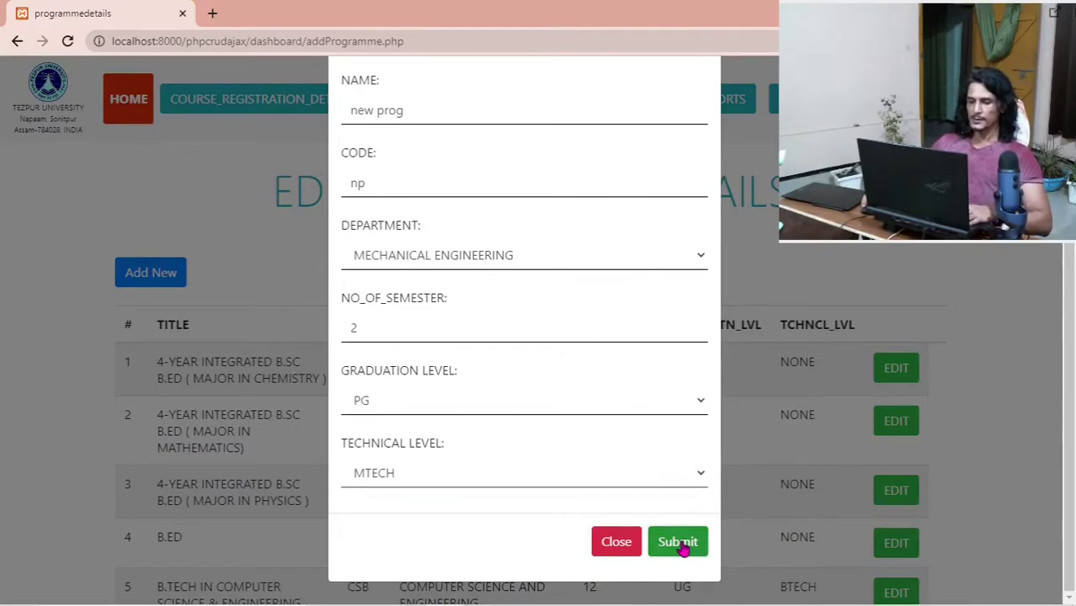
click(677, 131)
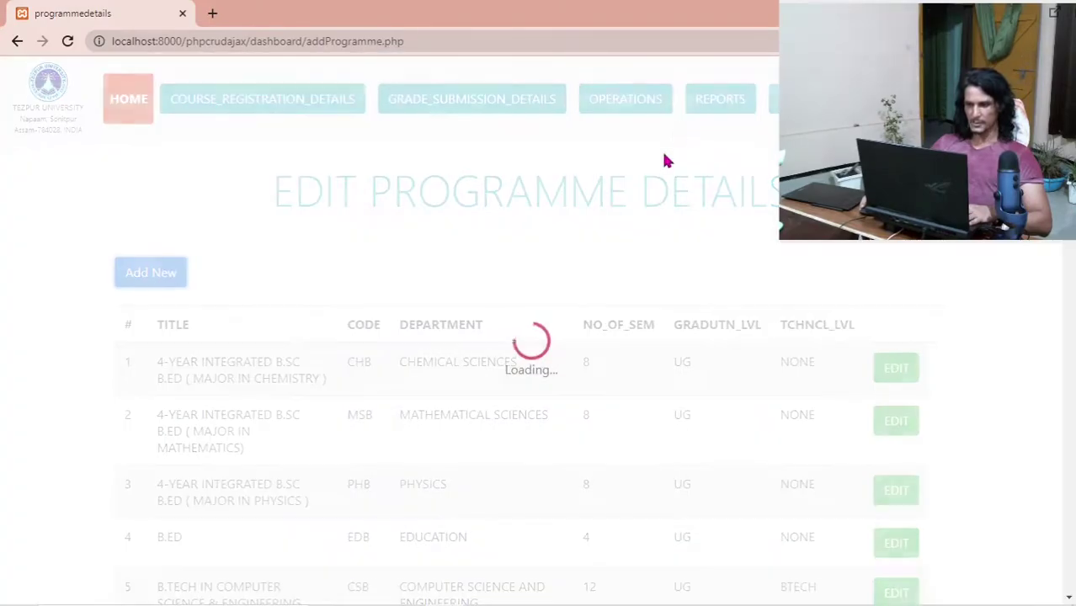
scroll(495, 408, down, 8)
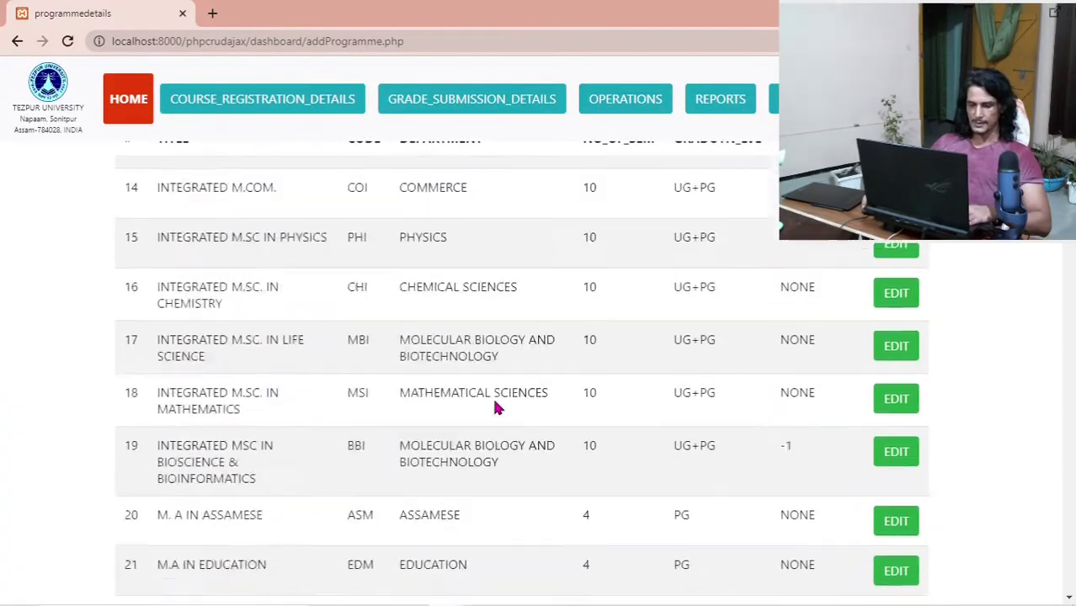
scroll(495, 407, down, 20)
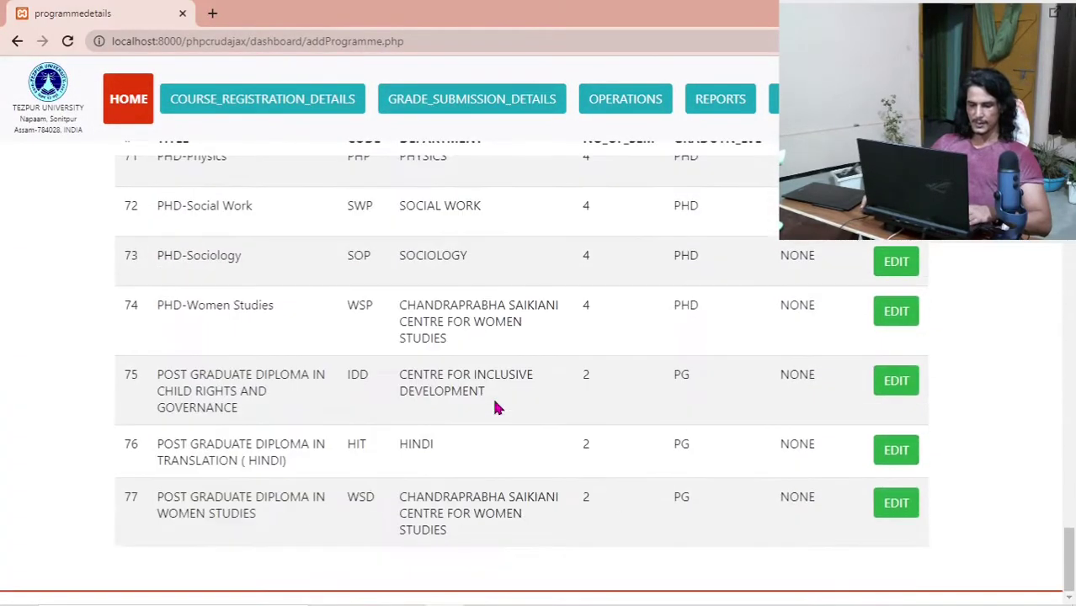
scroll(495, 408, up, 15)
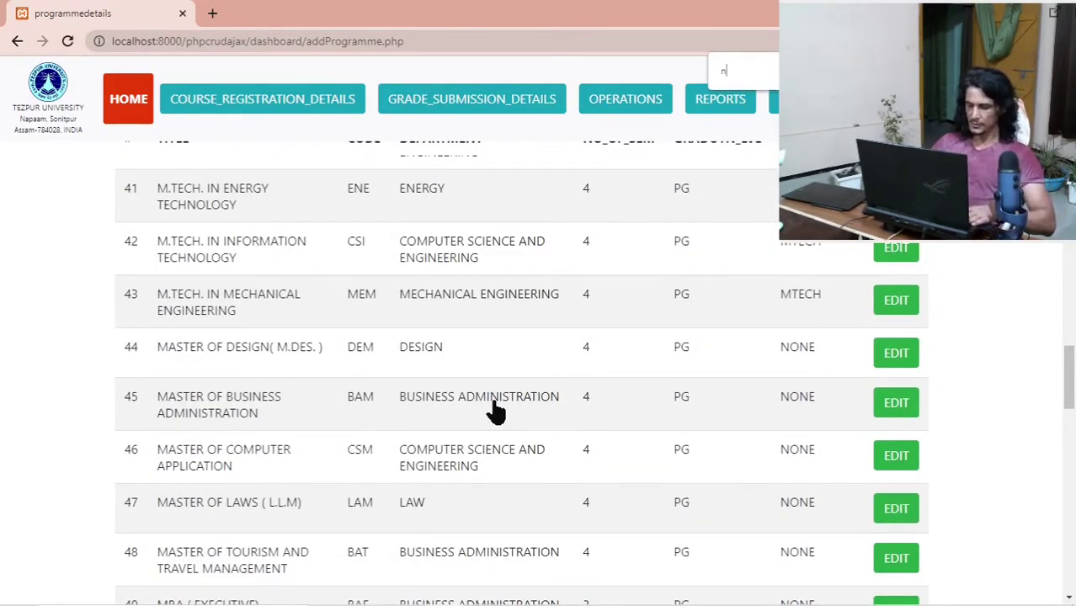
Search the reloaded programme table for 'np' to locate the new entry.
text(p)
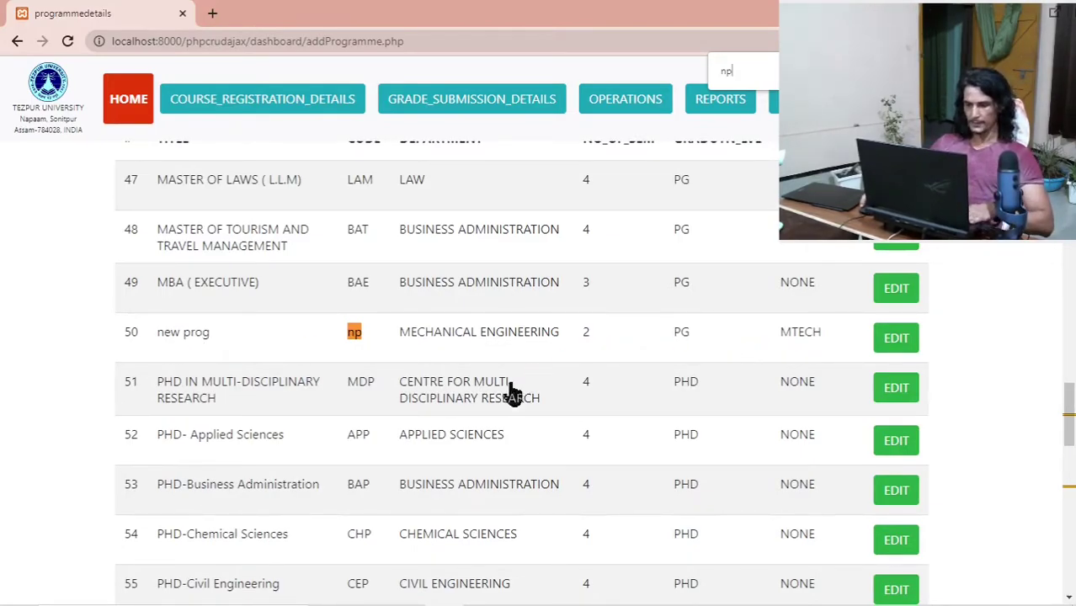
scroll(507, 392, up, 20)
scroll(486, 414, up, 5)
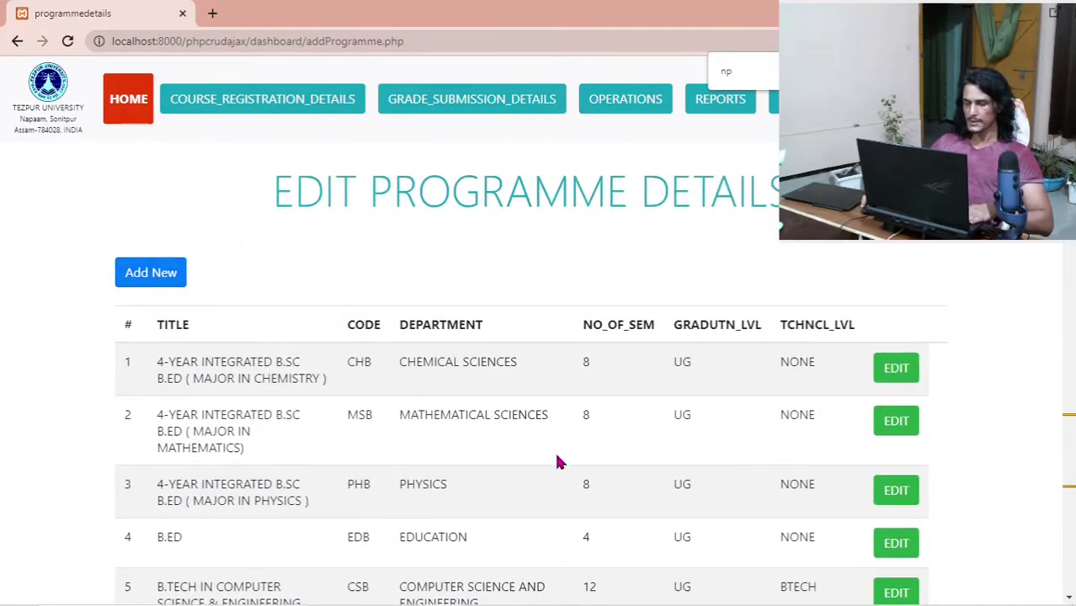
scroll(558, 458, down, 2)
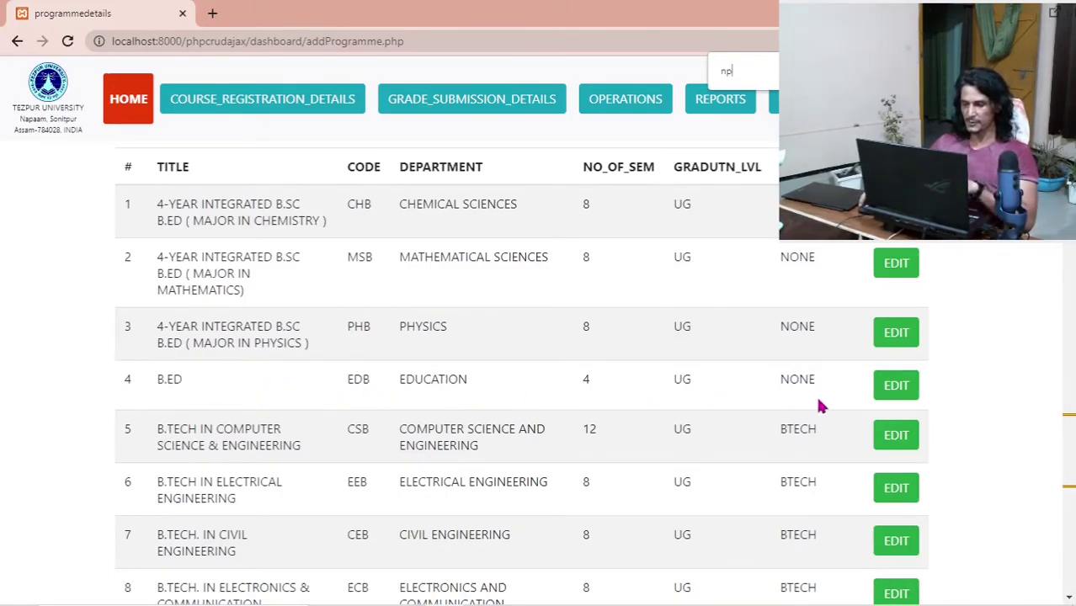
scroll(447, 397, up, 2)
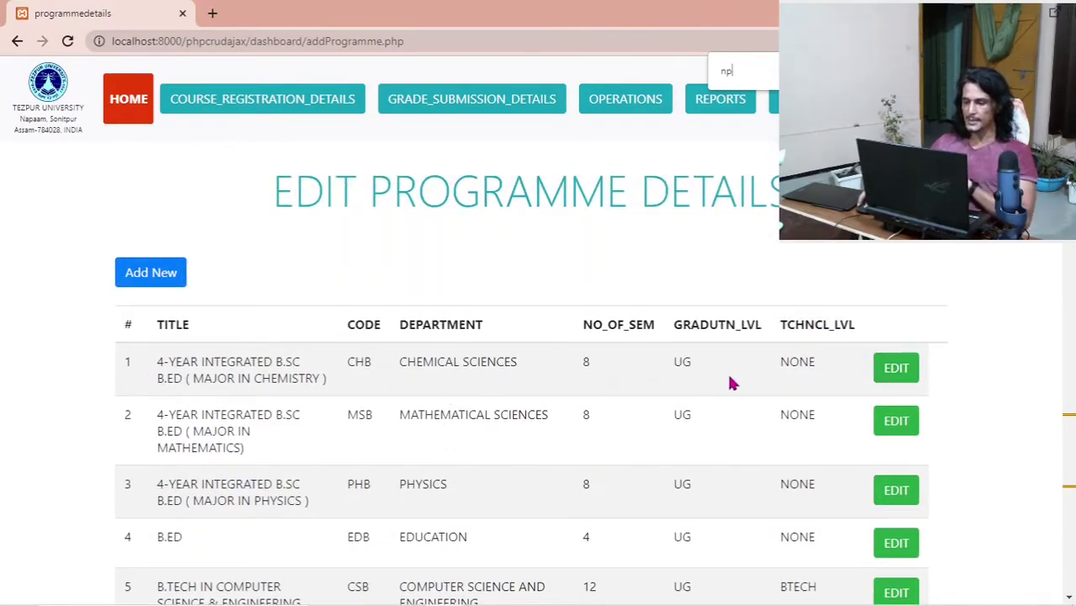
Open the Mathematics B.Ed programme's edit form, then close it unsaved.
click(894, 429)
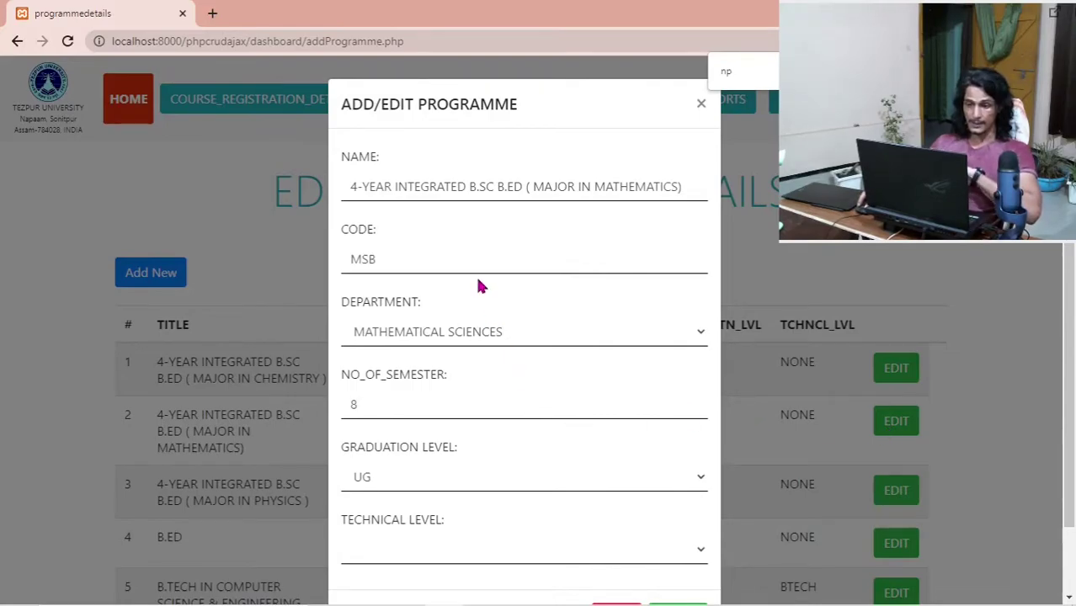
drag(470, 109, 465, 90)
click(465, 94)
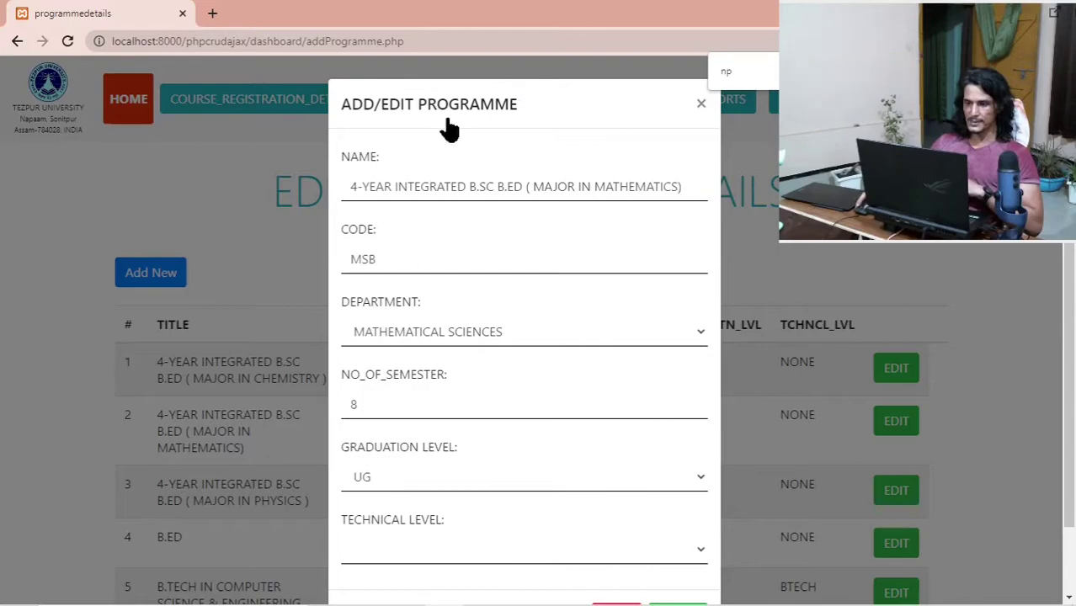
click(392, 268)
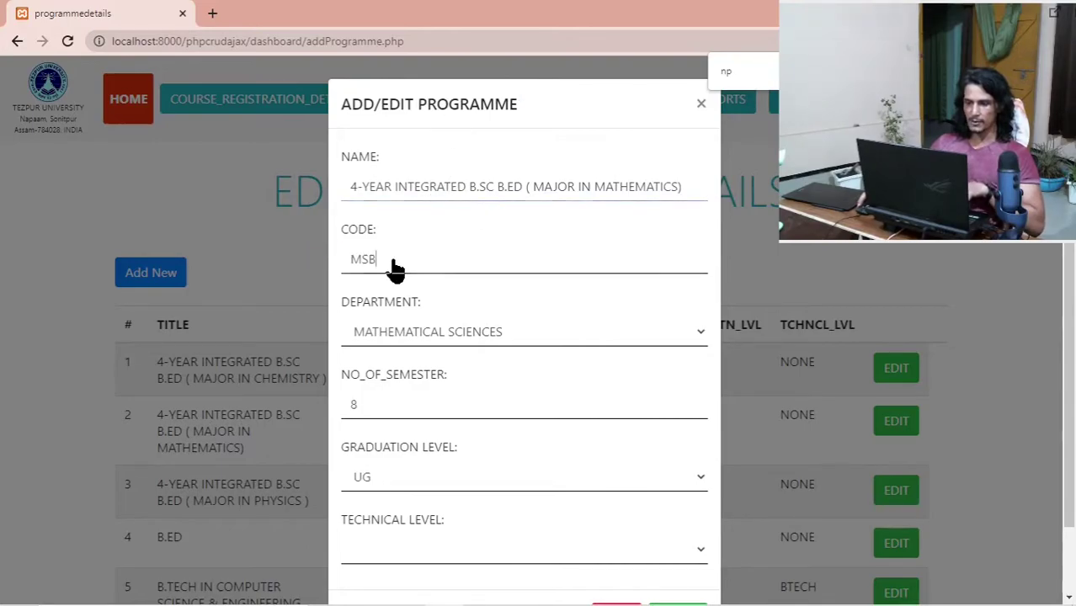
click(409, 190)
click(700, 103)
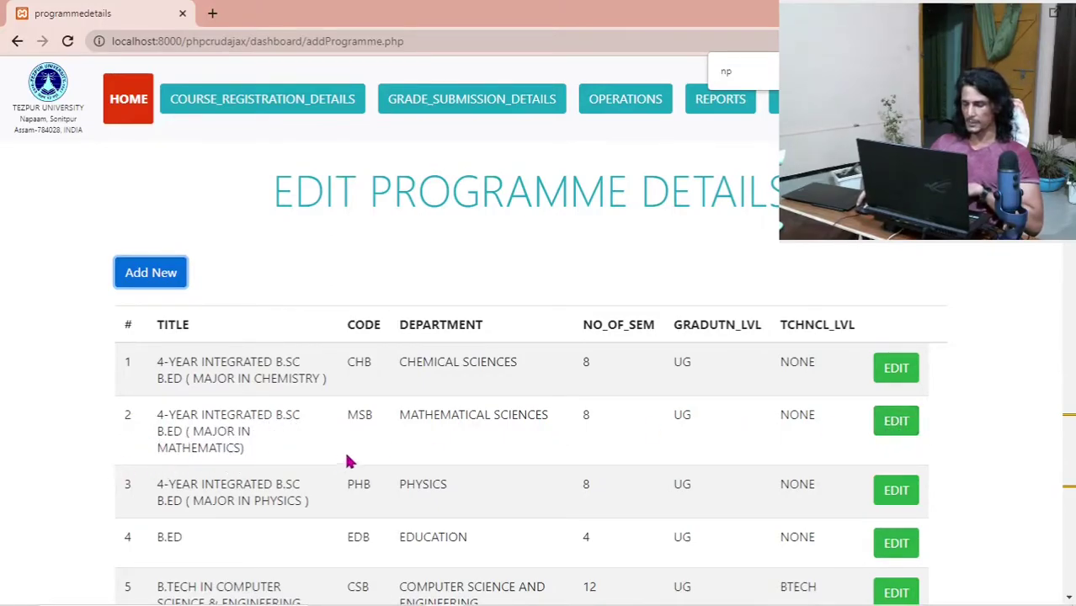
Reopen the Mathematics B.Ed programme, set technical level to MTECH, and submit.
click(898, 421)
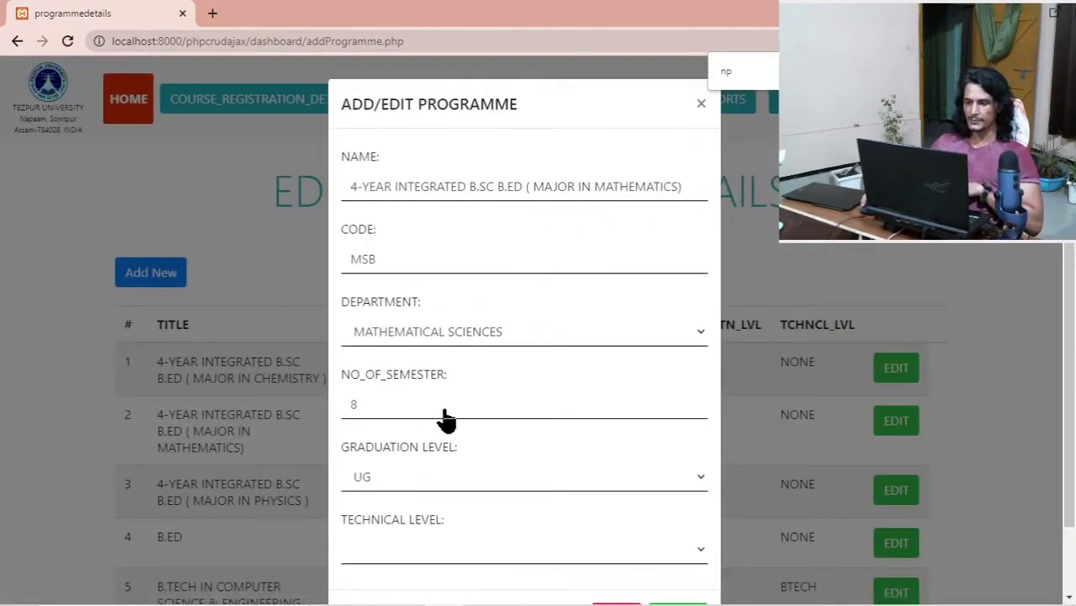
drag(495, 106, 499, 43)
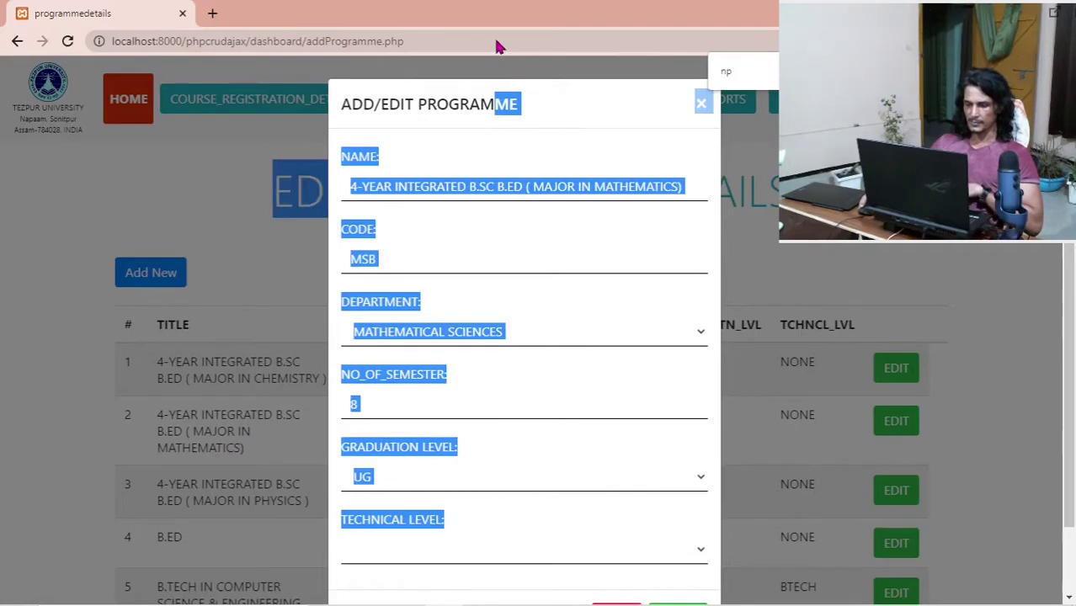
click(467, 123)
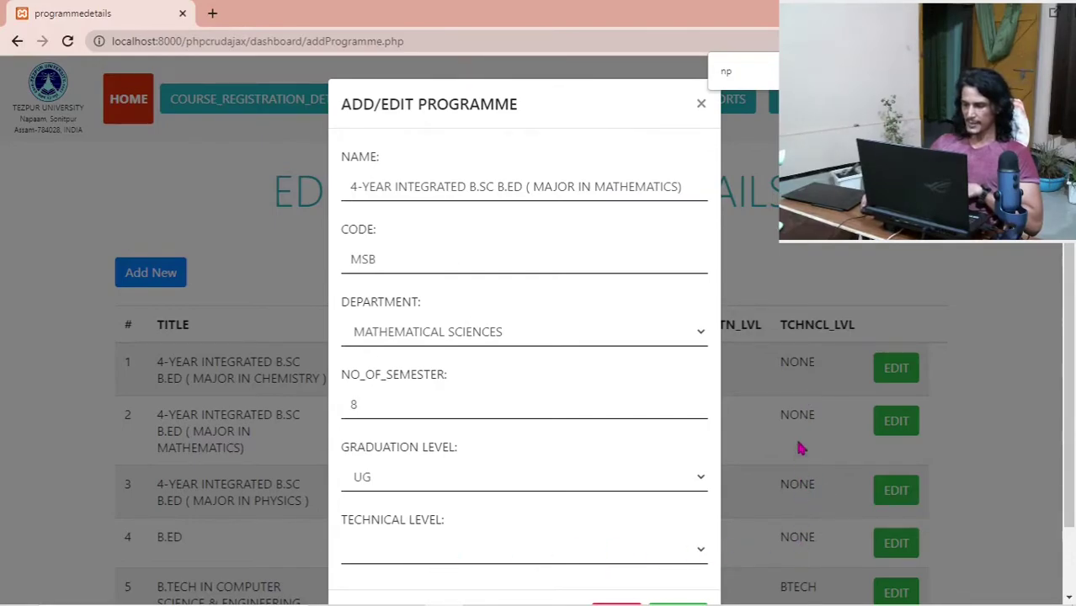
click(384, 566)
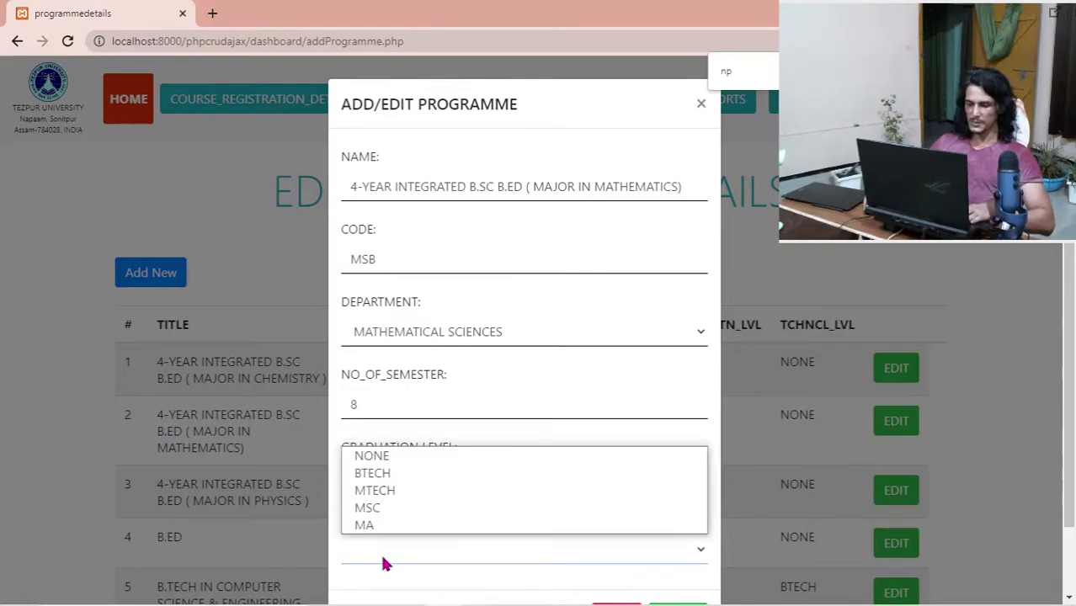
click(390, 496)
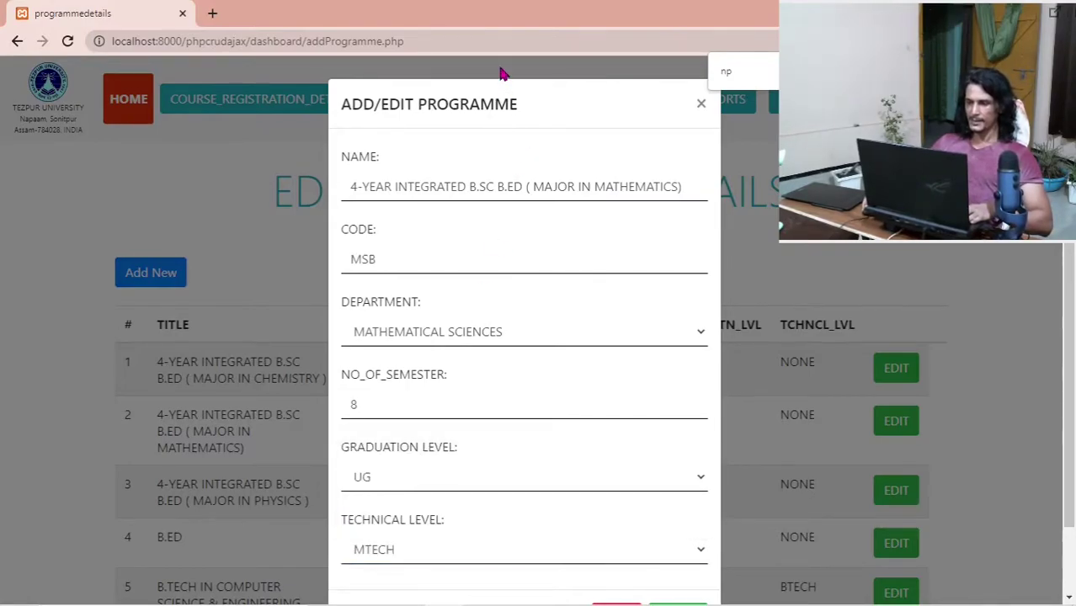
scroll(555, 320, down, 2)
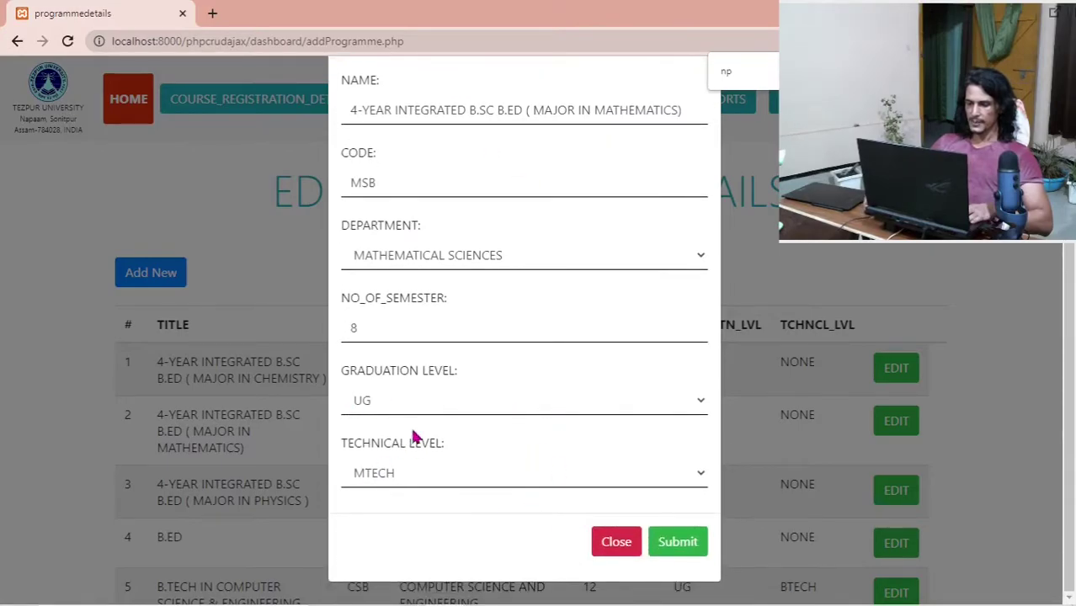
click(634, 549)
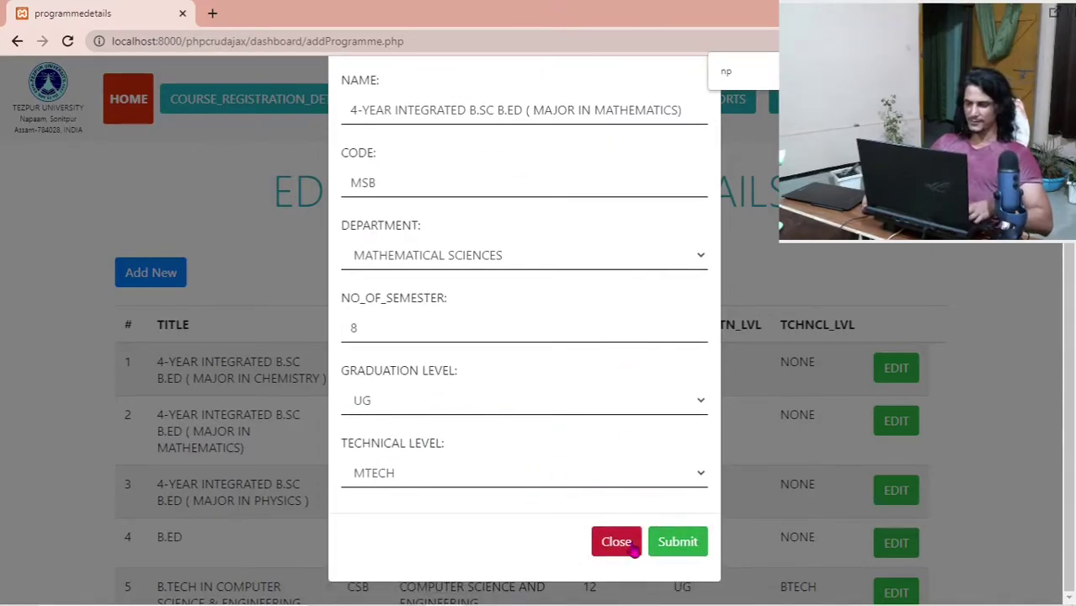
click(681, 547)
Acknowledge the DONE alert and review MSB now listed at MTECH.
click(678, 135)
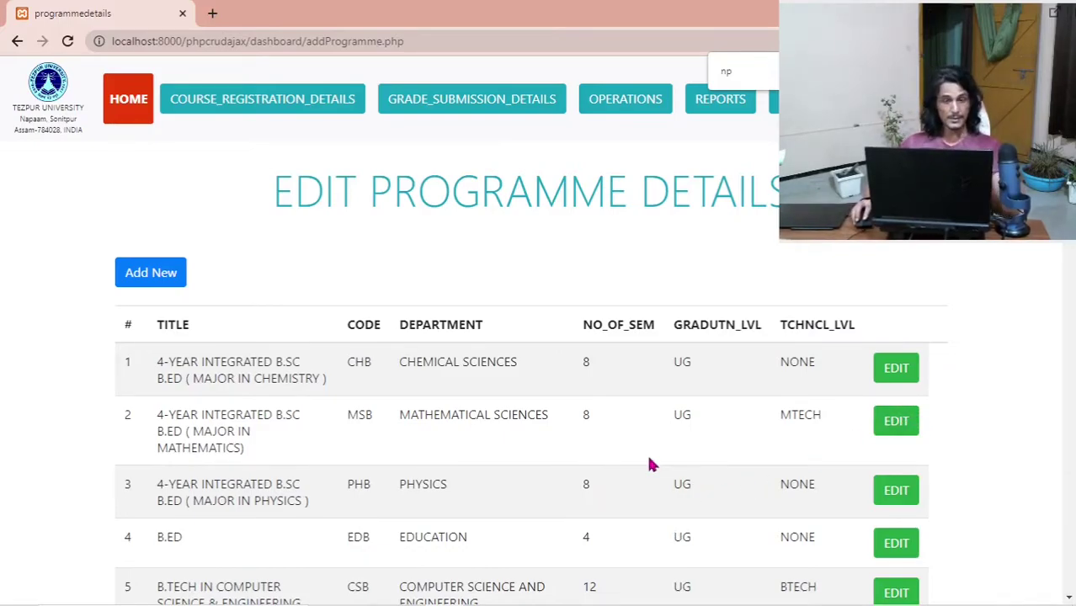
scroll(649, 462, down, 10)
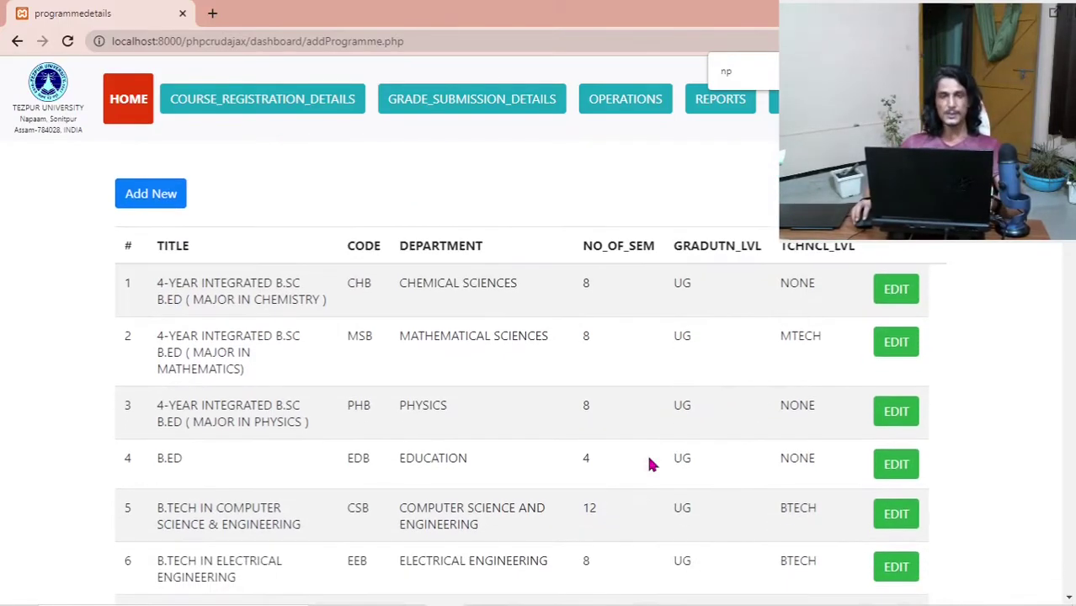
scroll(649, 461, up, 10)
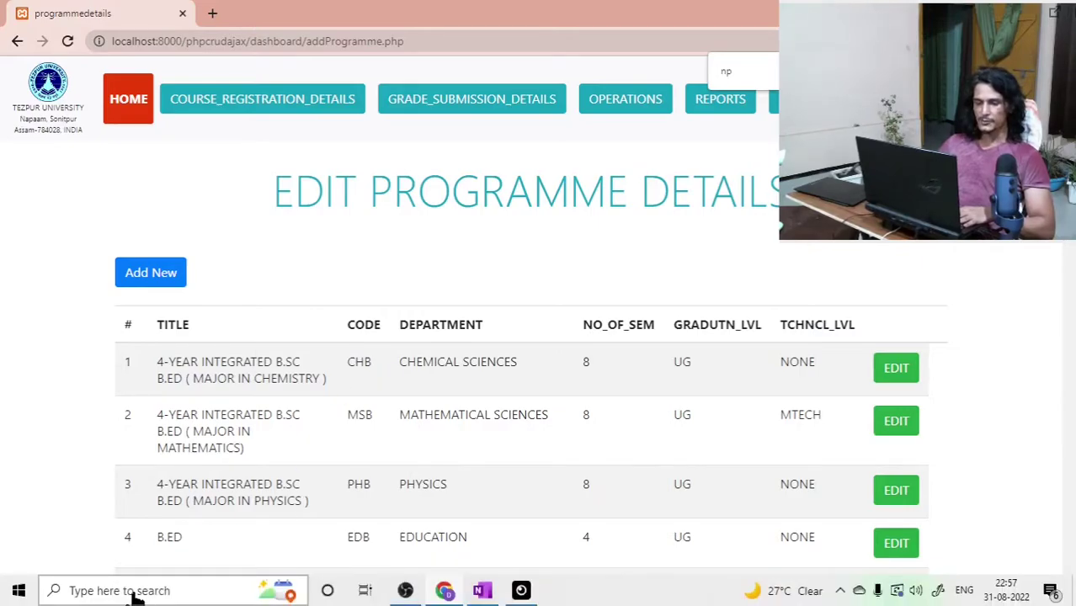
In a new tab, search Google for 'visual studio code'.
click(133, 591)
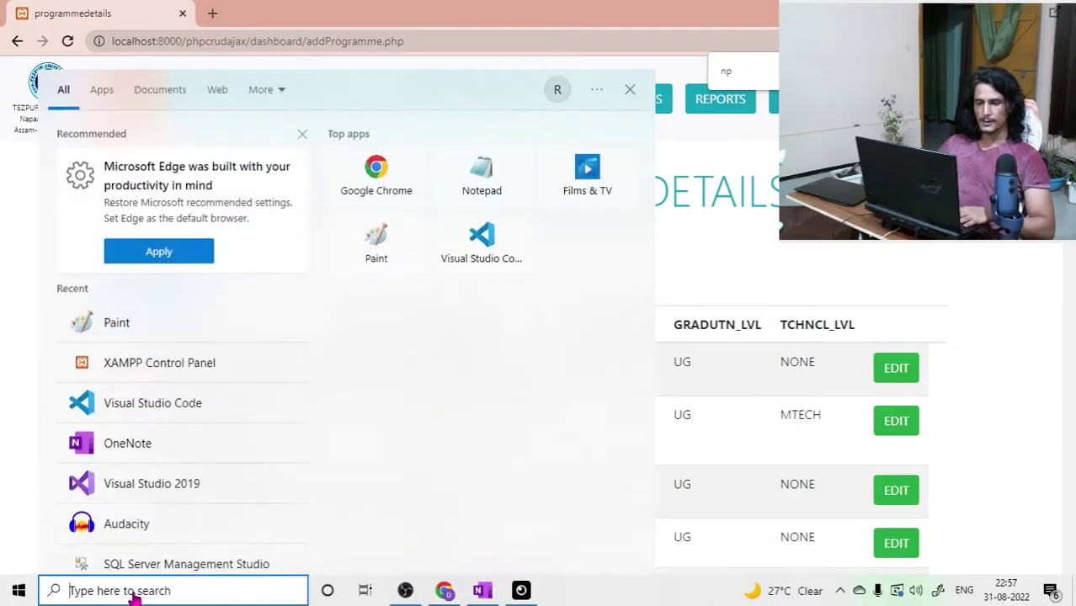
click(213, 13)
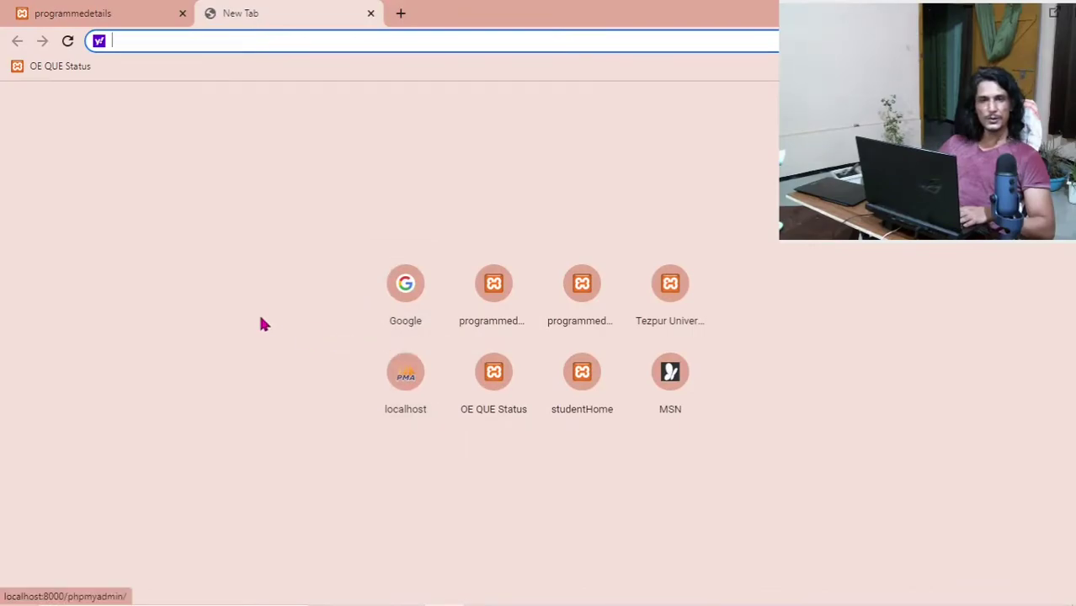
click(423, 310)
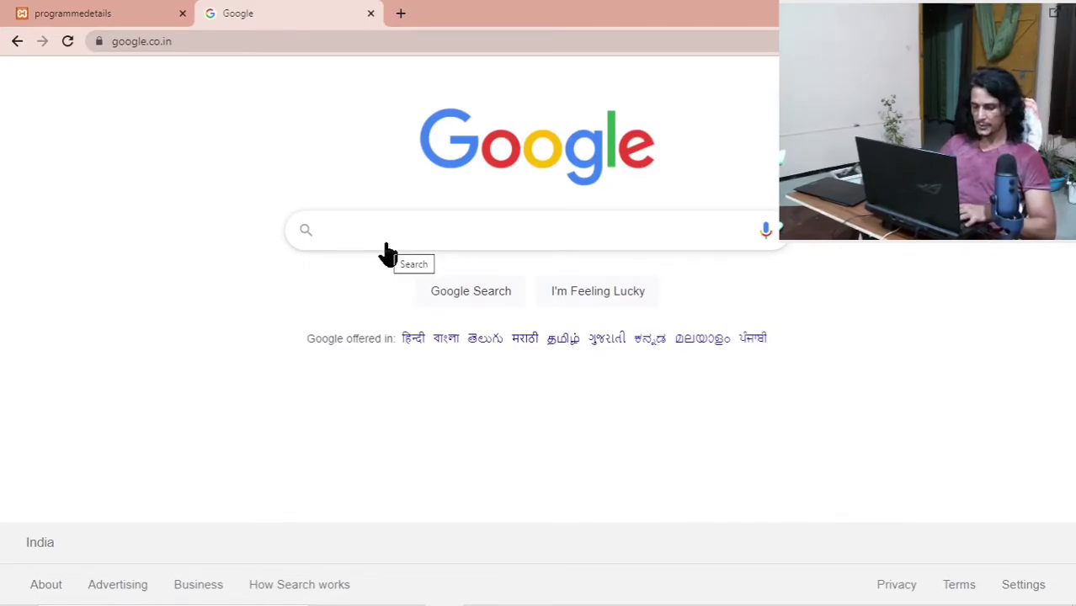
text(visual s)
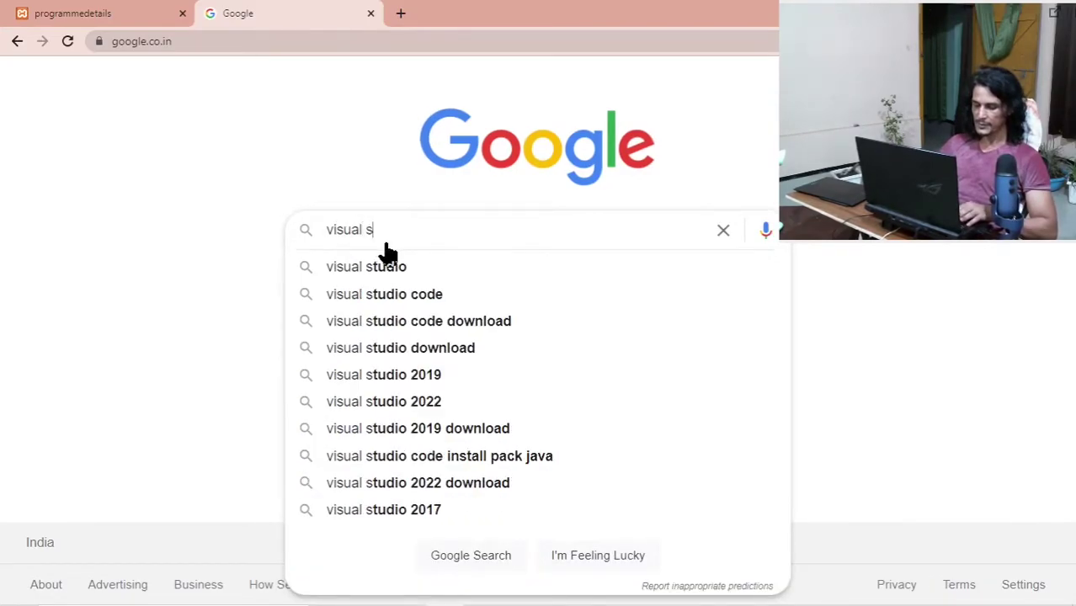
text(tudio co)
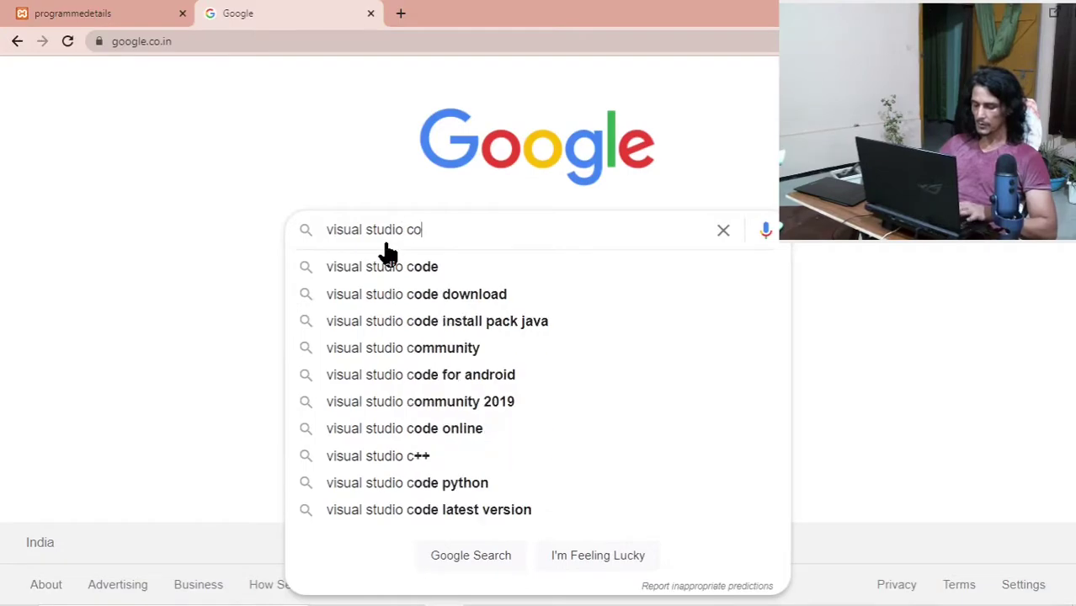
text(de)
key(Return)
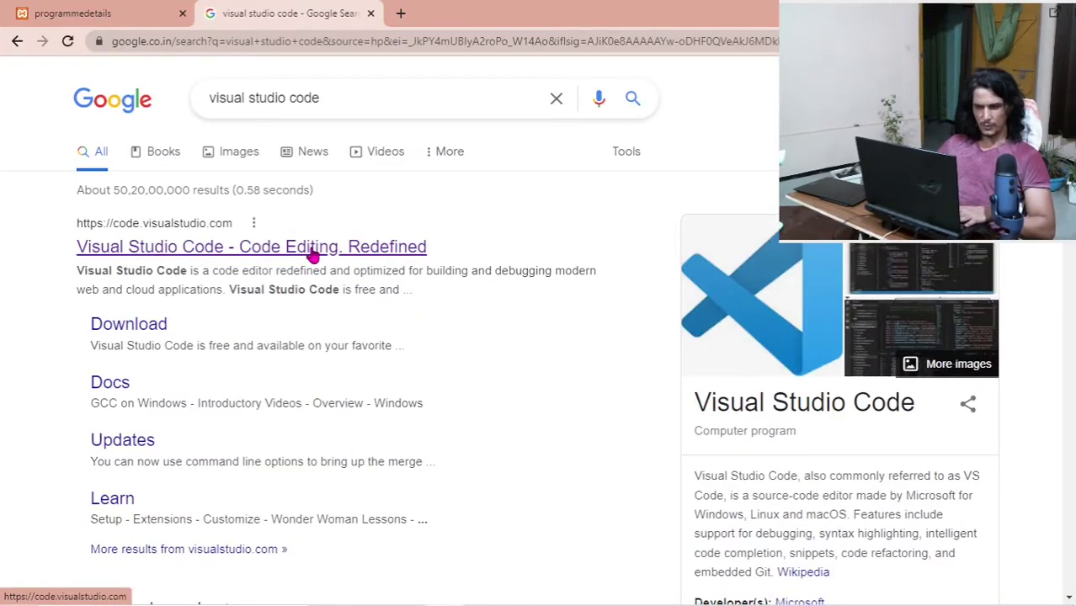
Browse code.visualstudio.com, then return to the Google results and select the query.
click(311, 252)
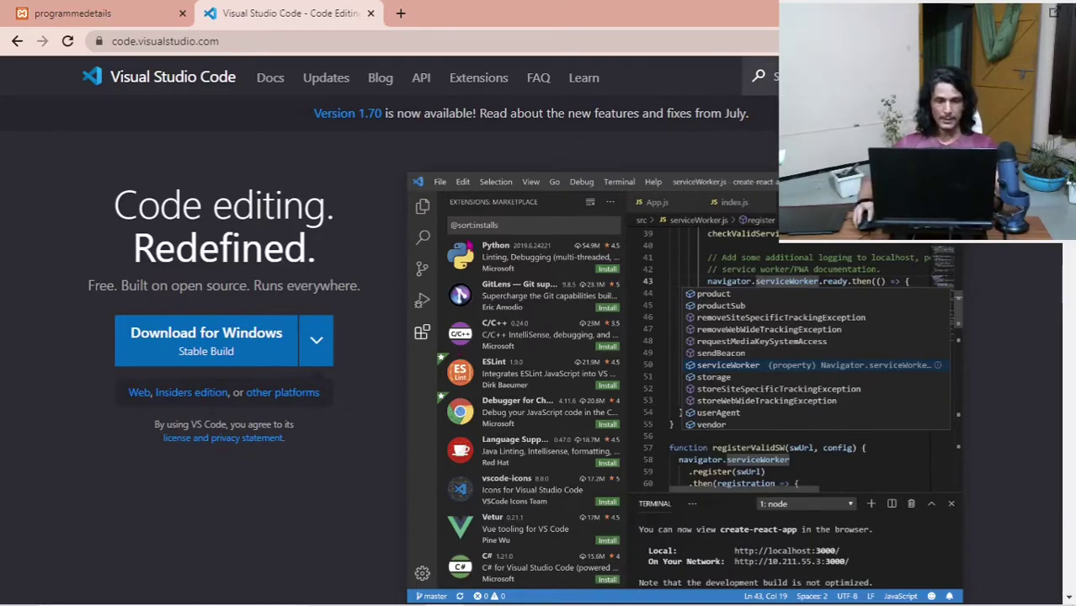
click(16, 42)
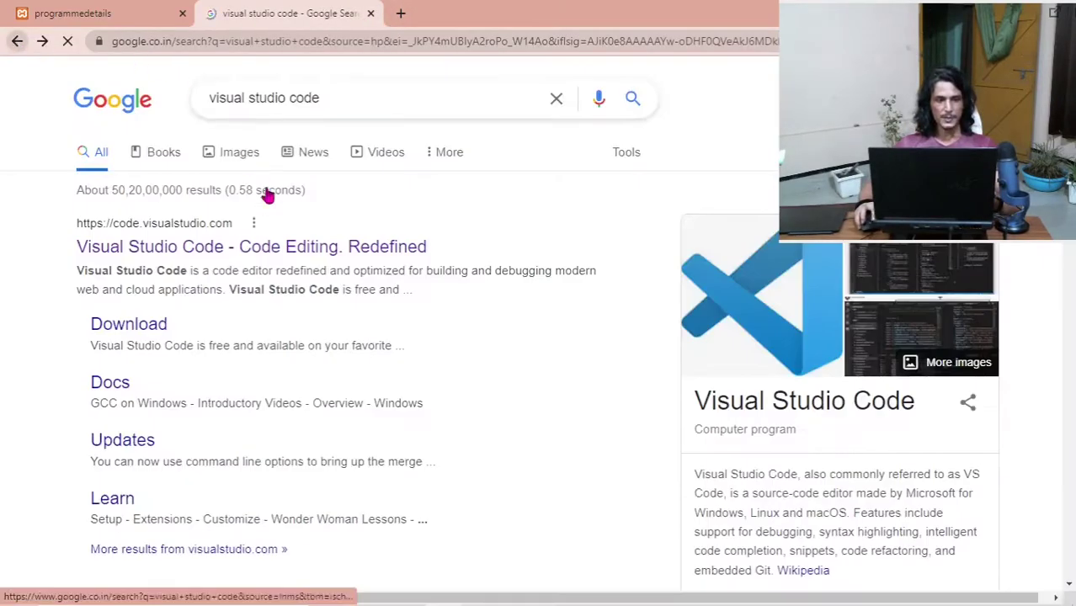
drag(337, 105, 144, 106)
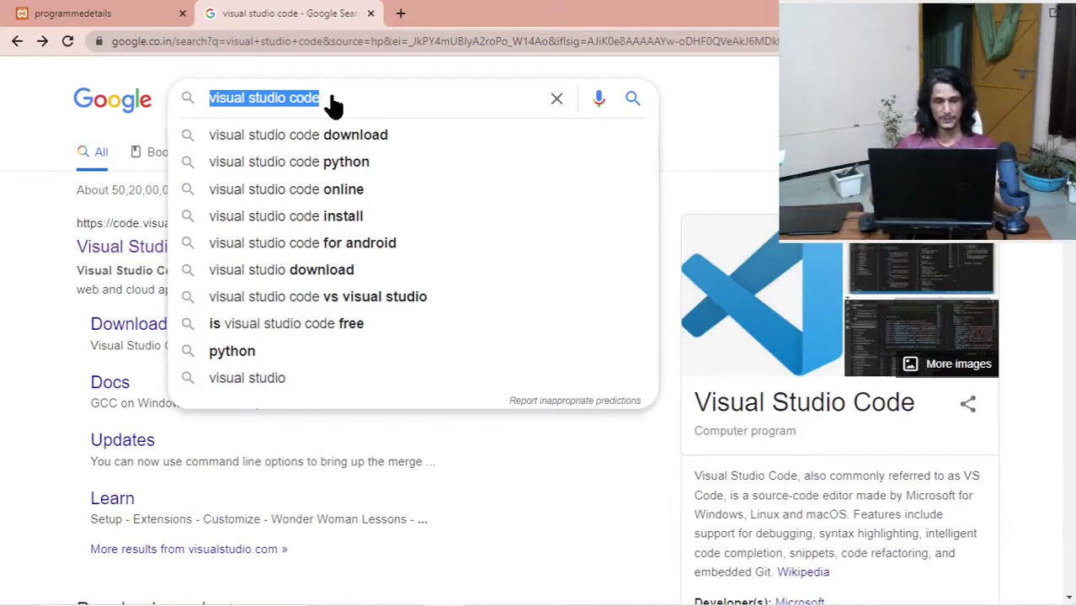
Search 'xampp server download' and open the Apache Friends XAMPP download page.
text(xap)
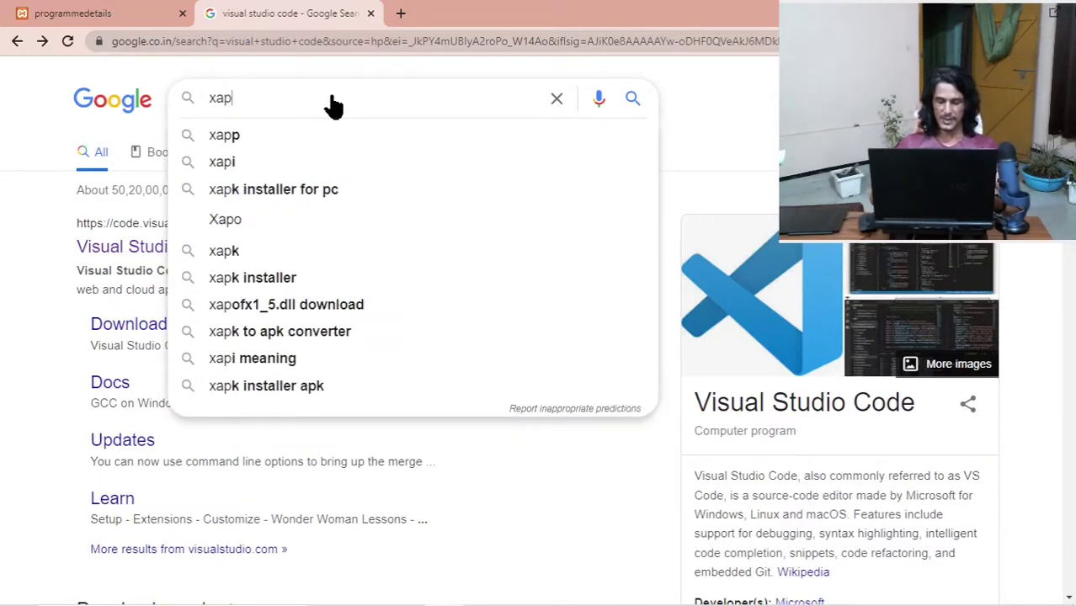
key(BackSpace)
text(mpp)
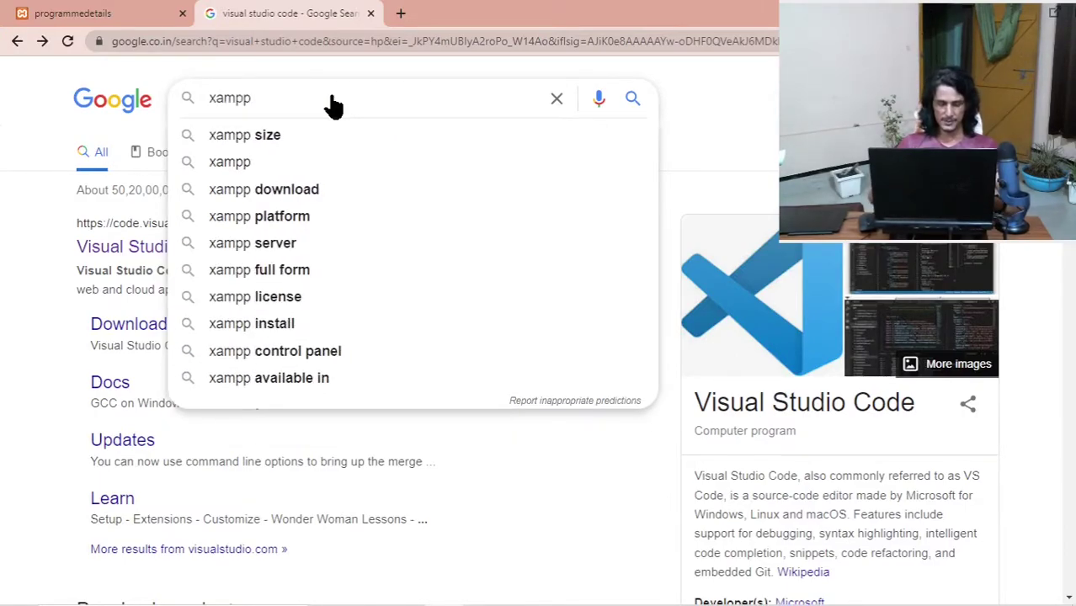
text( server)
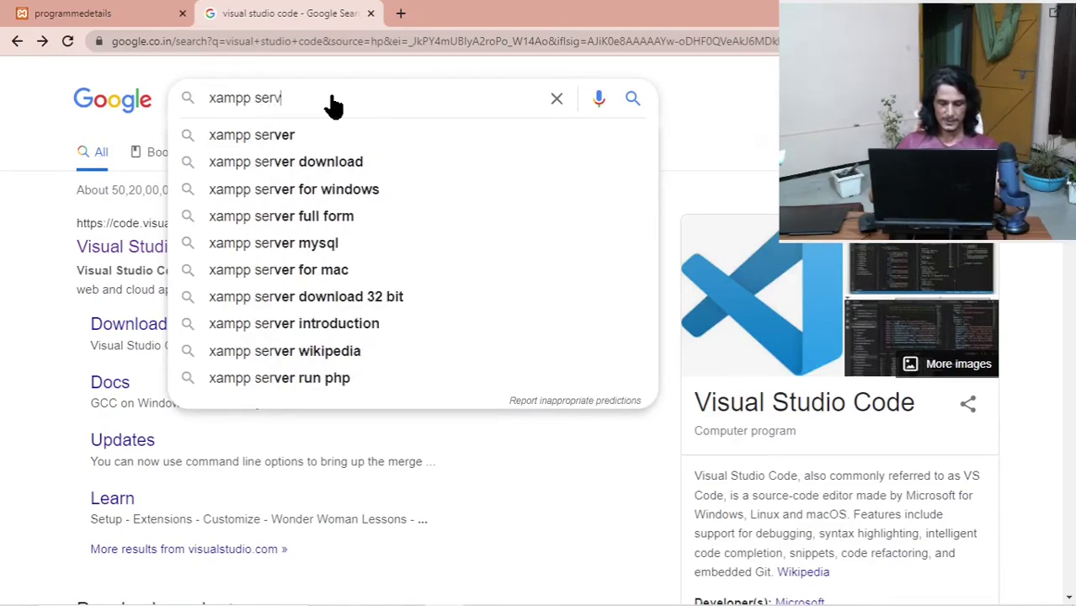
key(Down)
key(Down)
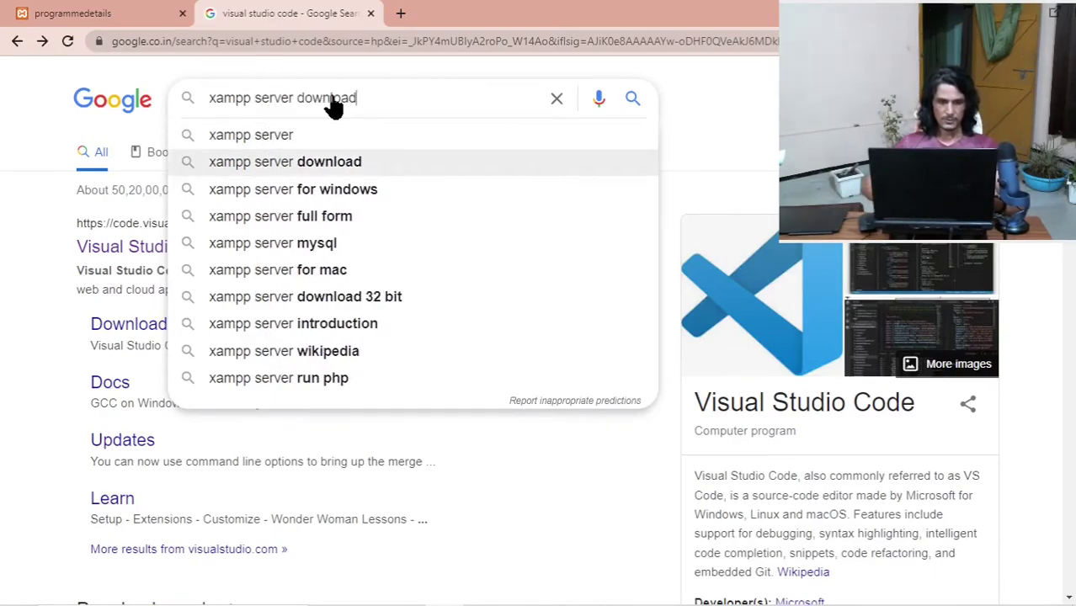
key(Return)
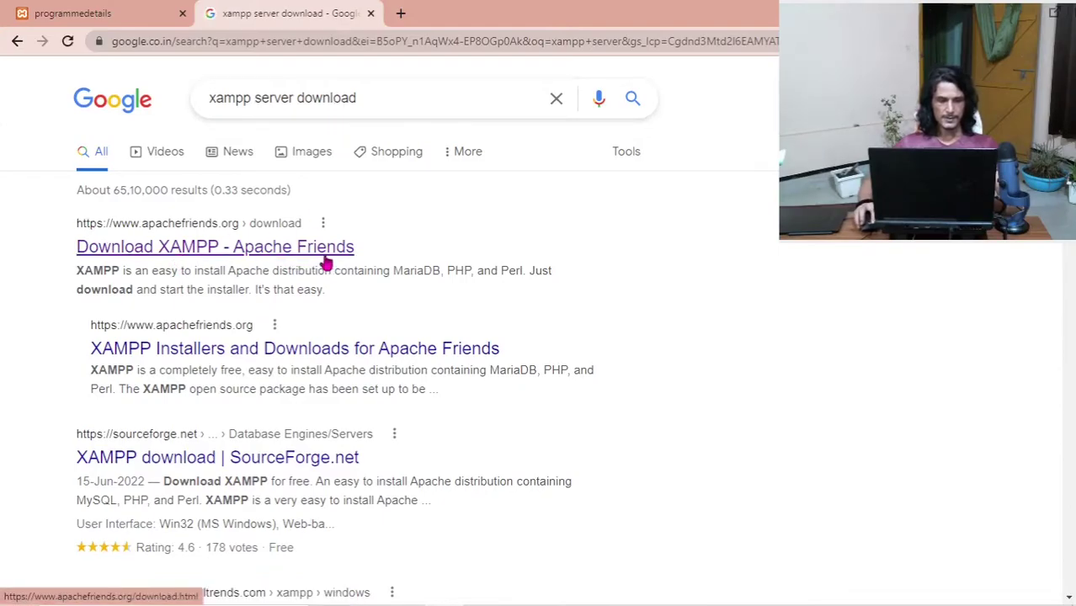
click(299, 251)
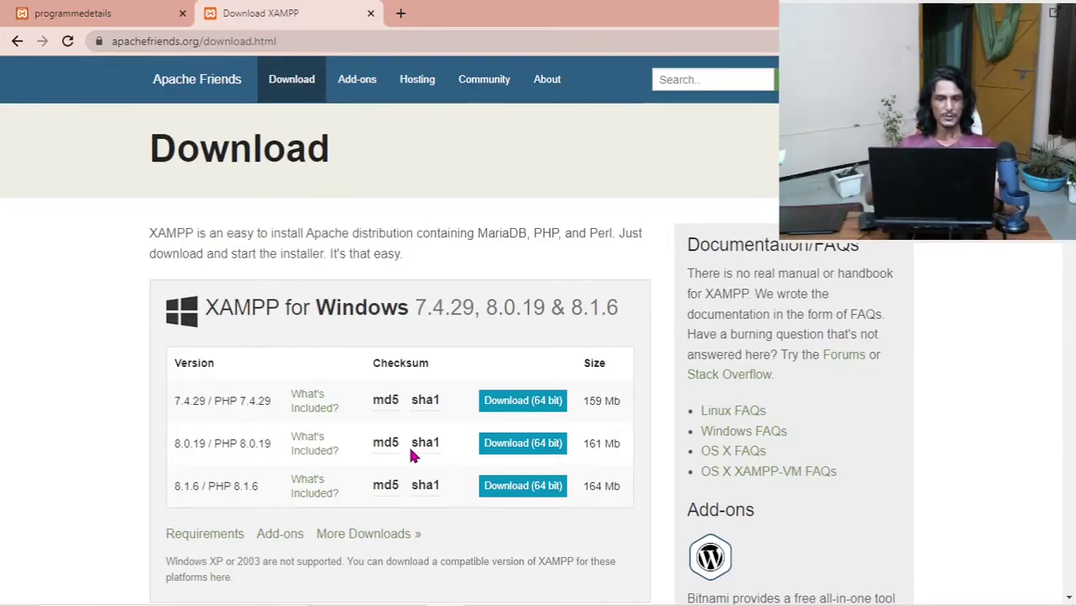
Close the XAMPP download tab and launch Visual Studio Code via Windows search.
click(371, 13)
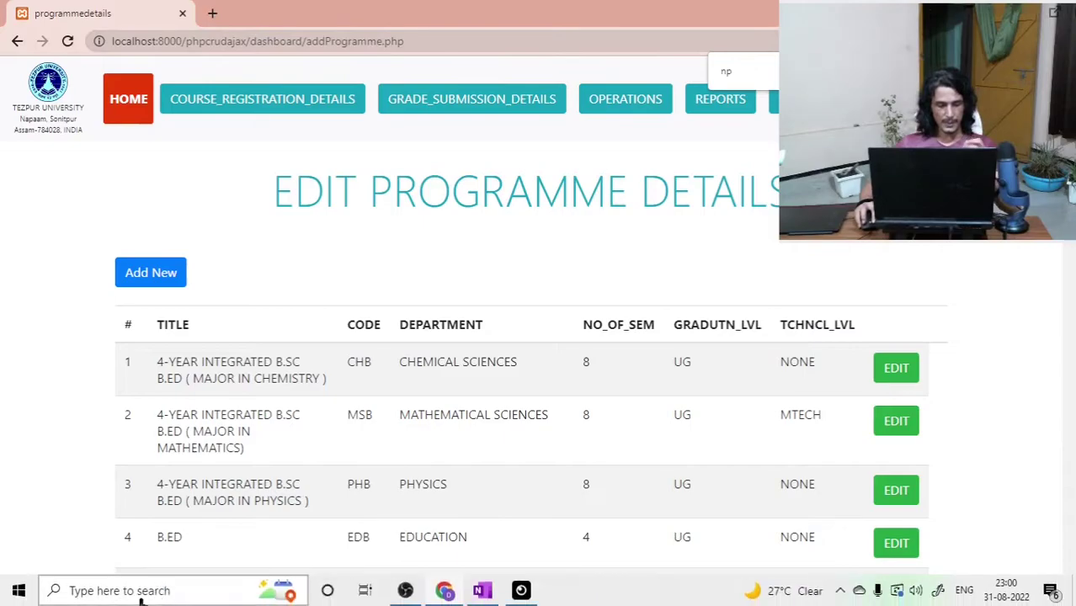
click(141, 592)
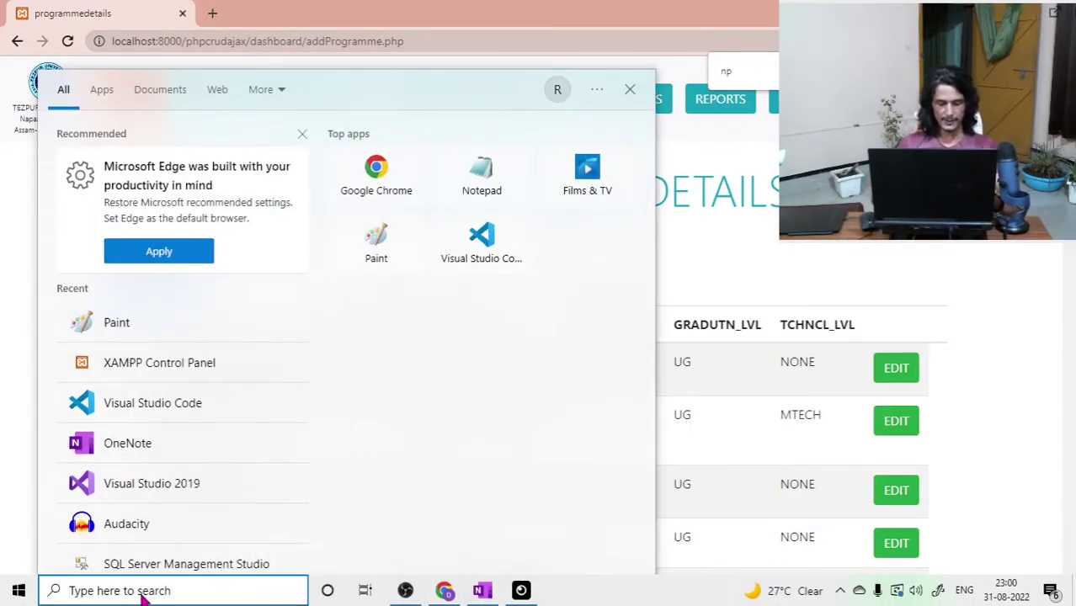
text(visual)
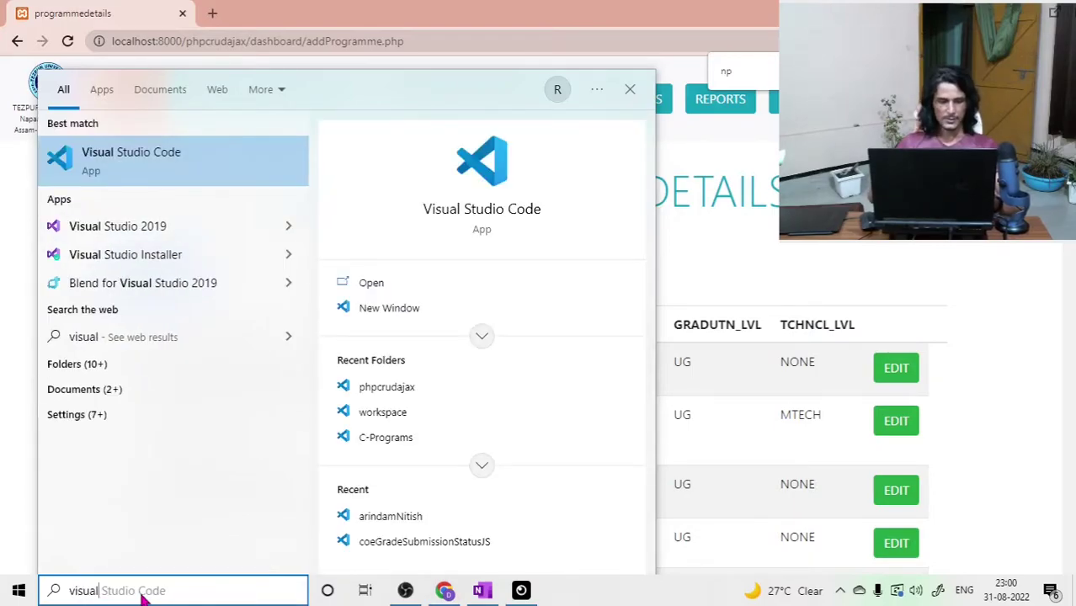
click(181, 174)
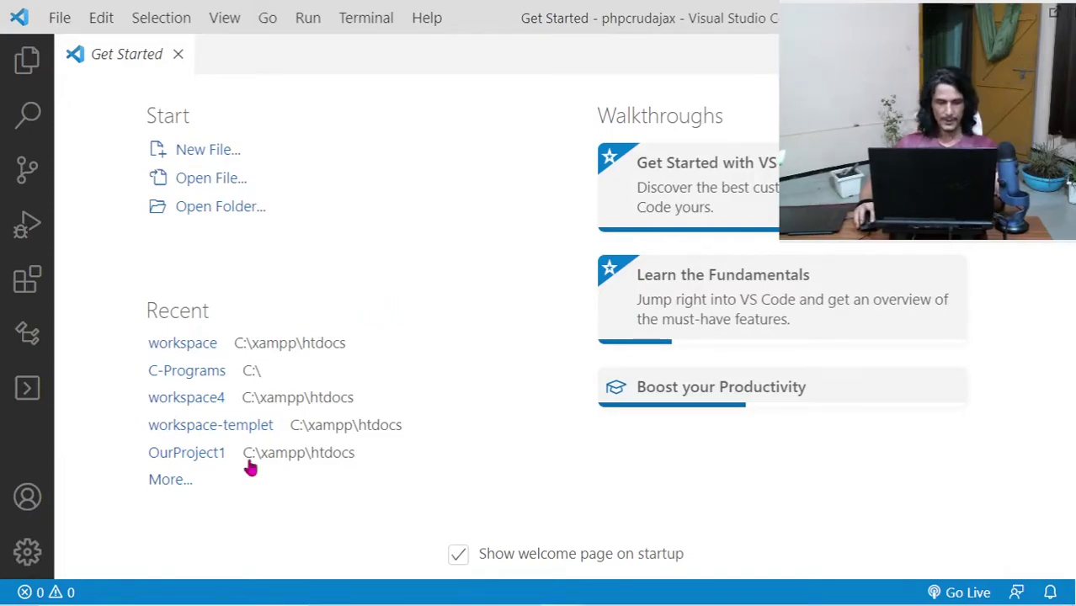
click(154, 594)
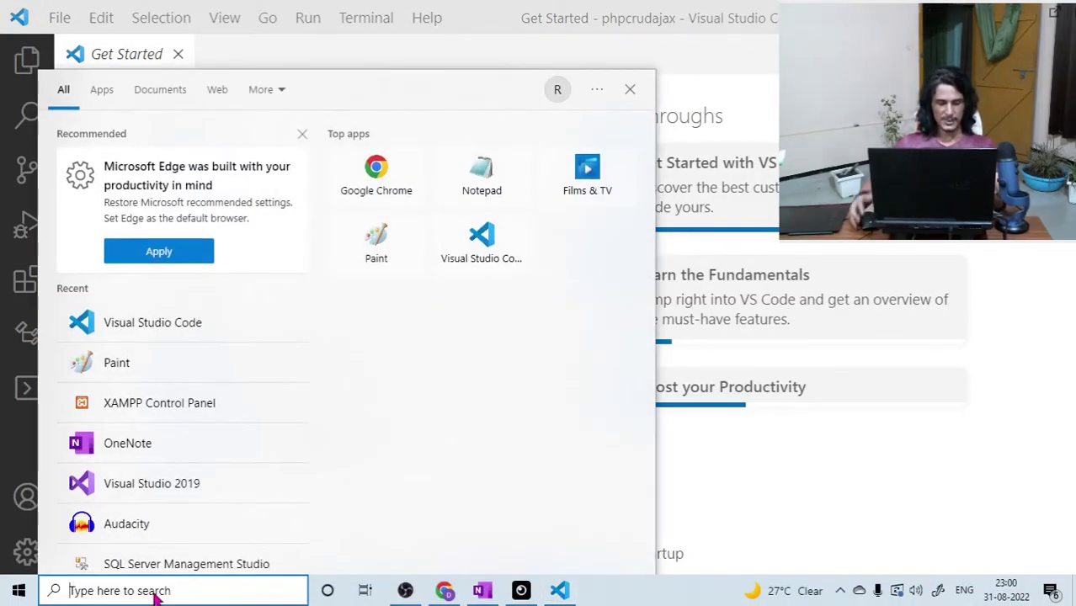
Launch the XAMPP Control Panel and move it toward the screen centre.
text(xamp)
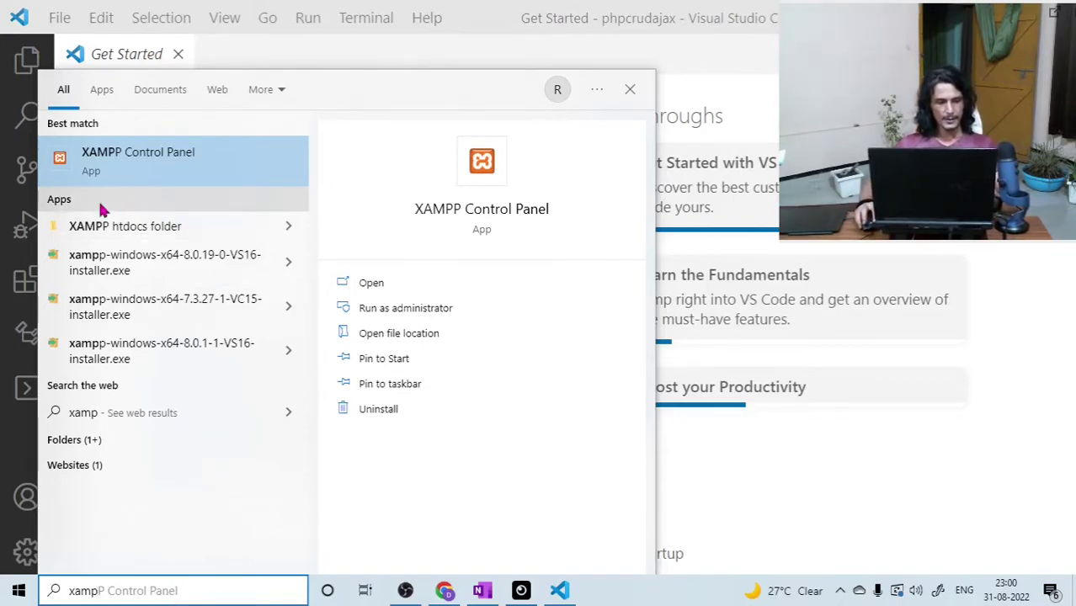
click(139, 162)
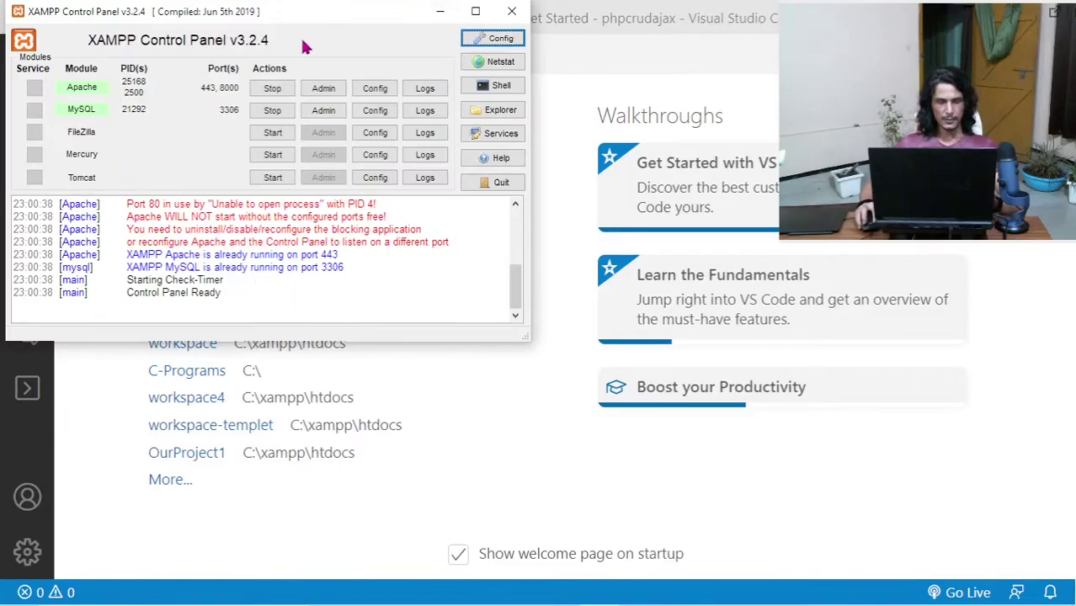
drag(293, 17, 461, 116)
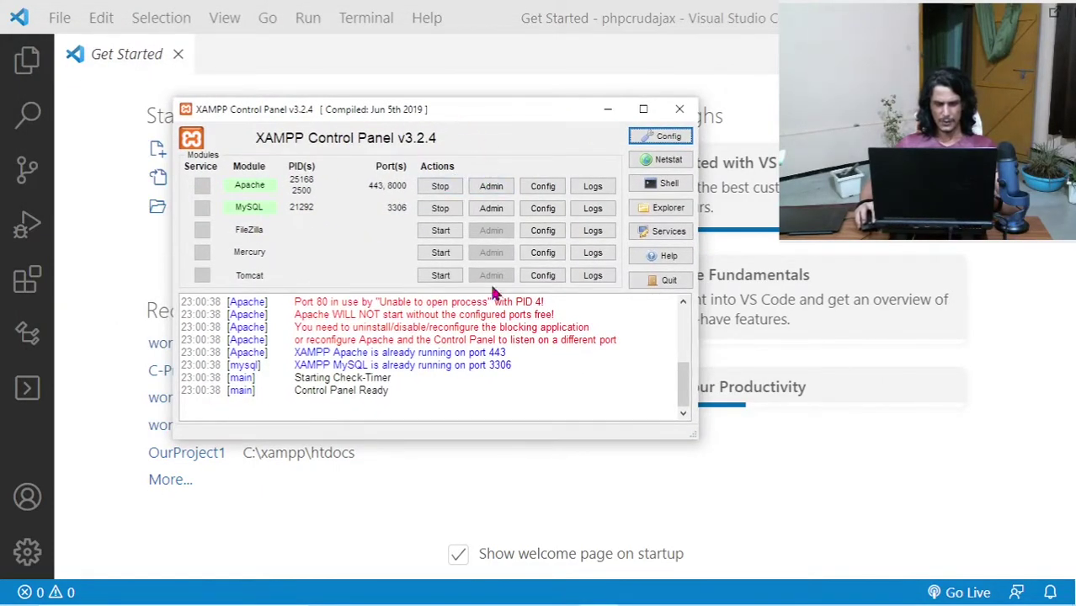
Stop and restart Apache and MySQL, then return to the OneNote diagram.
click(441, 186)
click(441, 210)
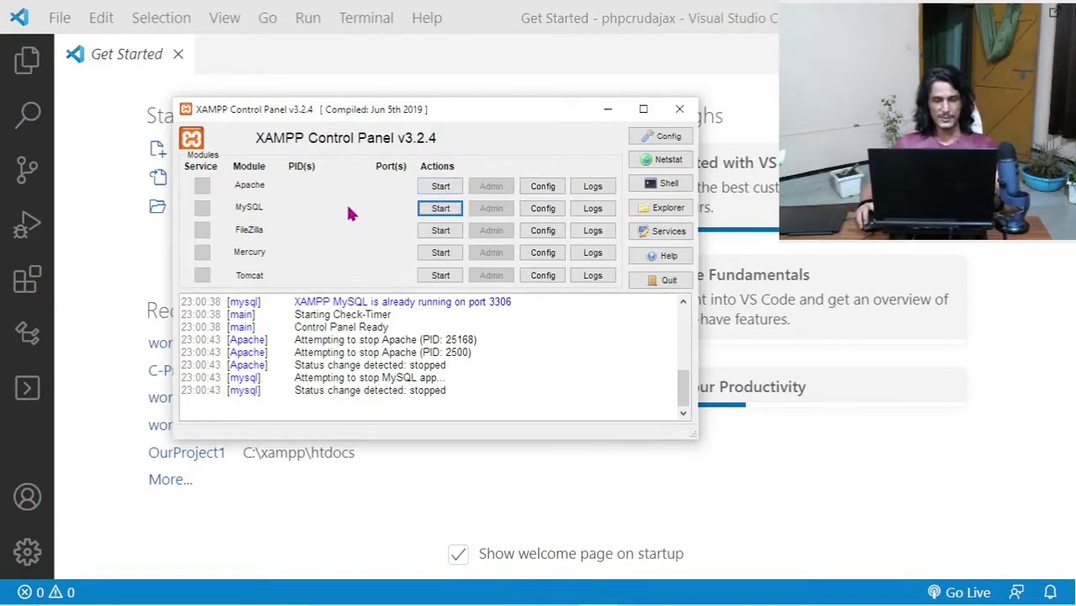
click(441, 187)
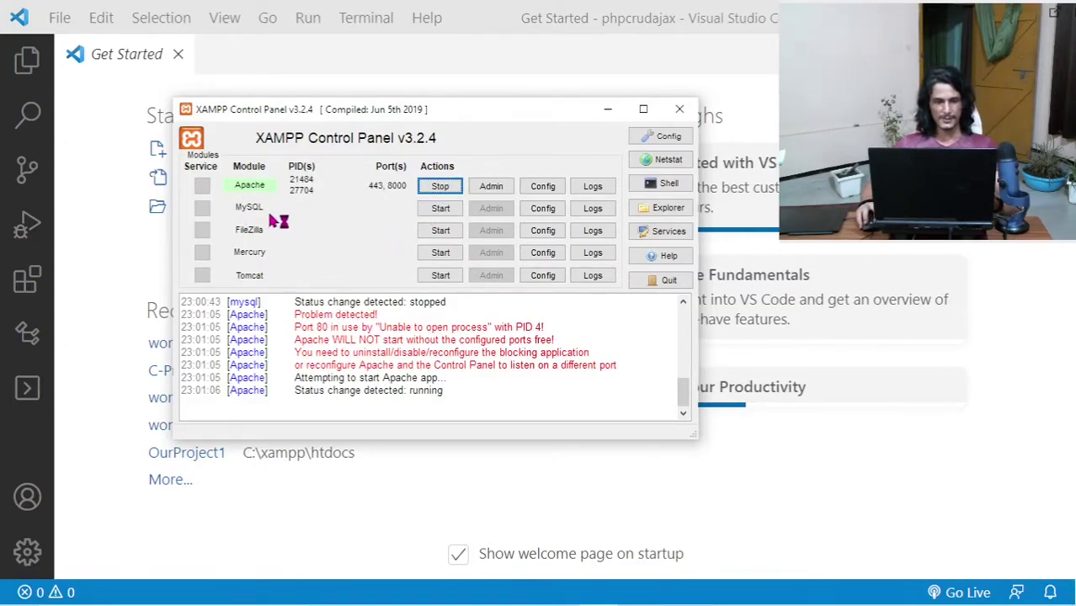
click(444, 210)
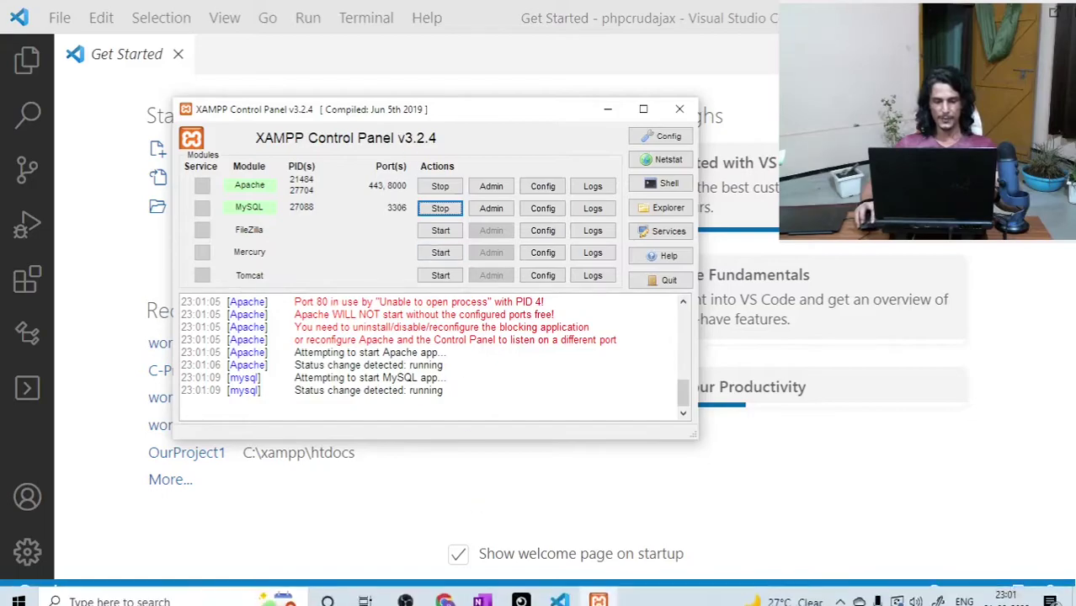
click(481, 591)
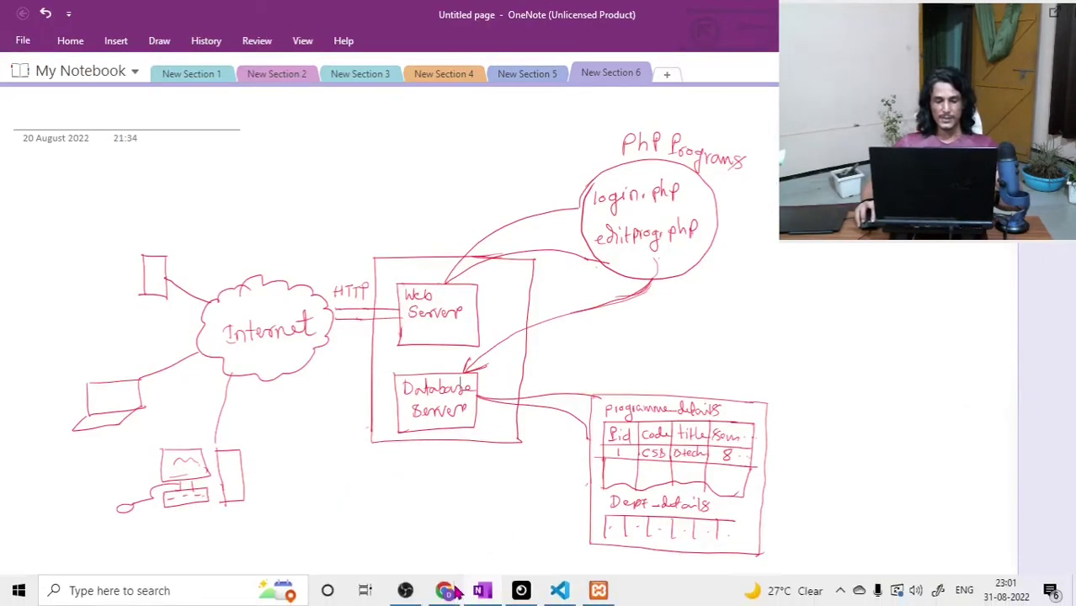
Bring the XAMPP Control Panel forward and move it right of the diagram.
click(598, 591)
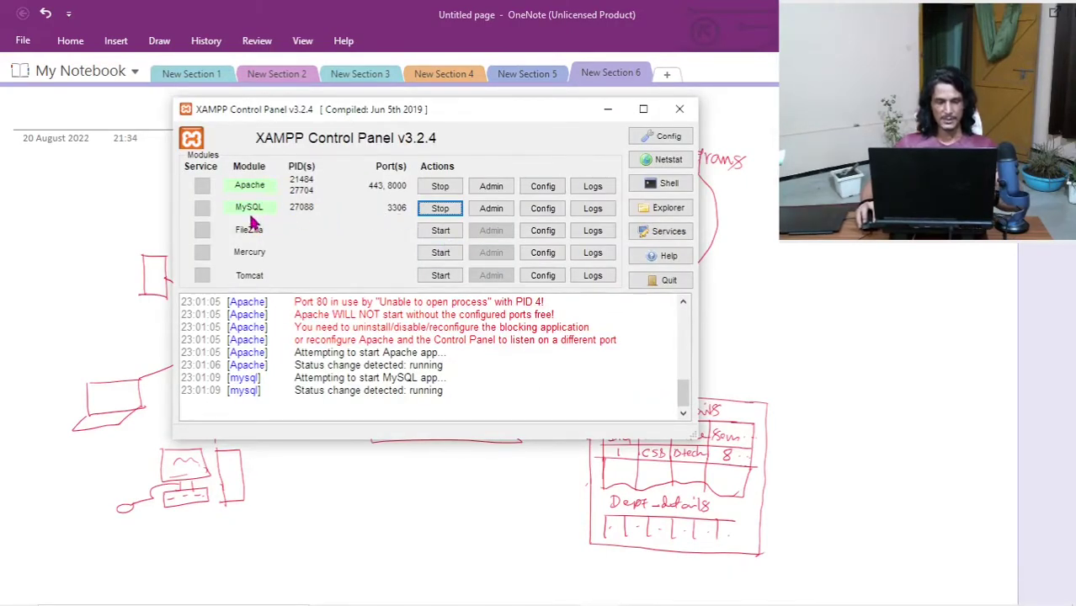
mouse_move(386, 111)
mouse_down()
mouse_move(619, 133)
mouse_move(223, 173)
mouse_move(652, 245)
mouse_move(726, 190)
mouse_move(741, 168)
mouse_move(697, 174)
mouse_move(726, 164)
mouse_up()
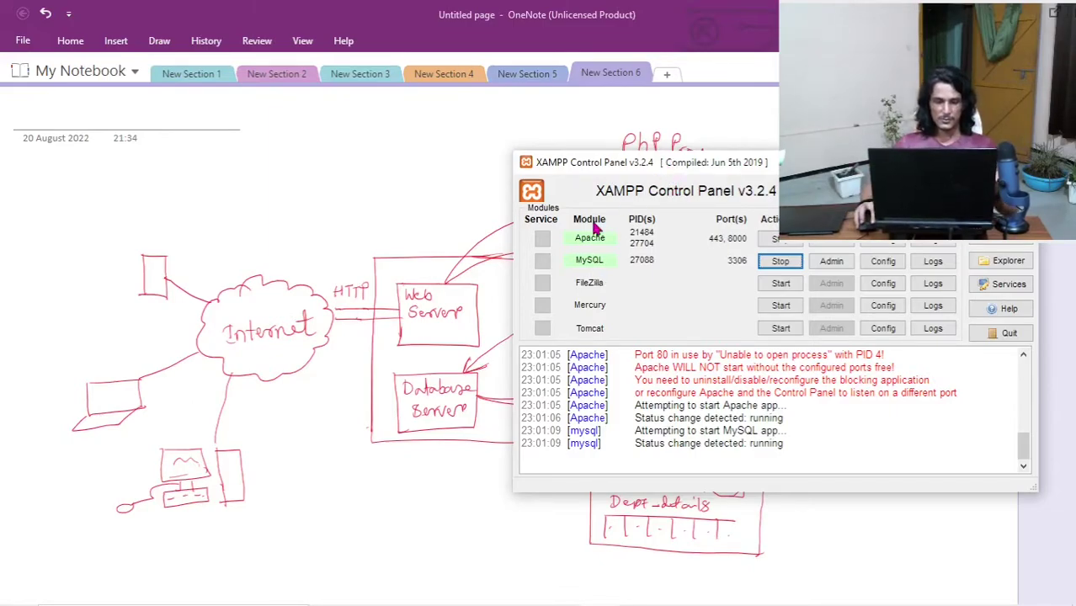
Bring the OneNote client–web server–database diagram in front of the XAMPP Control Panel.
click(434, 320)
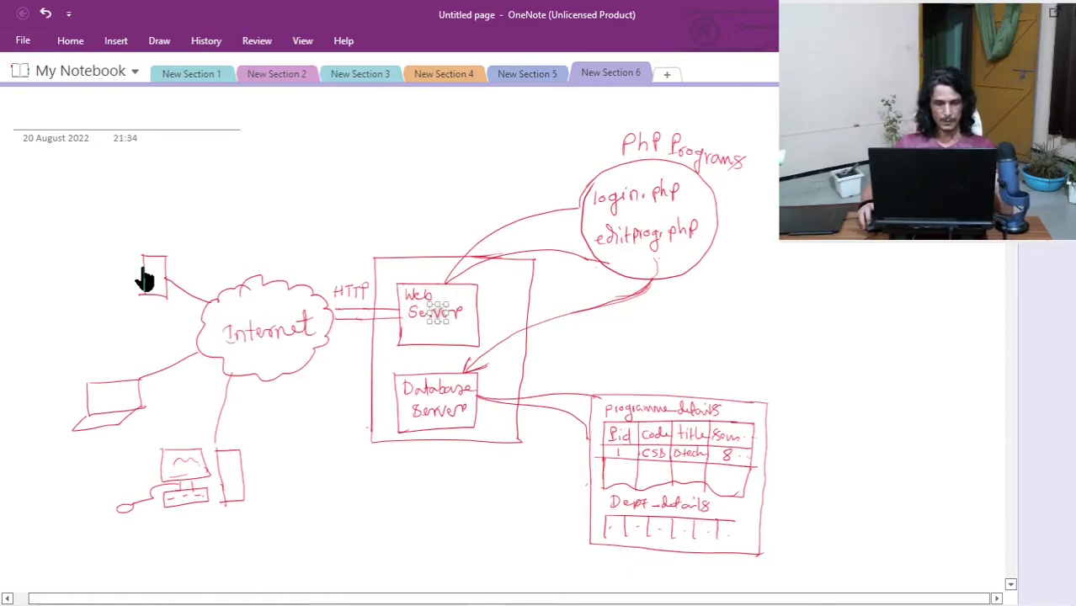
In Chrome, highlight just 'localhost:8000' in the programme page's address bar.
mouse_move(403, 581)
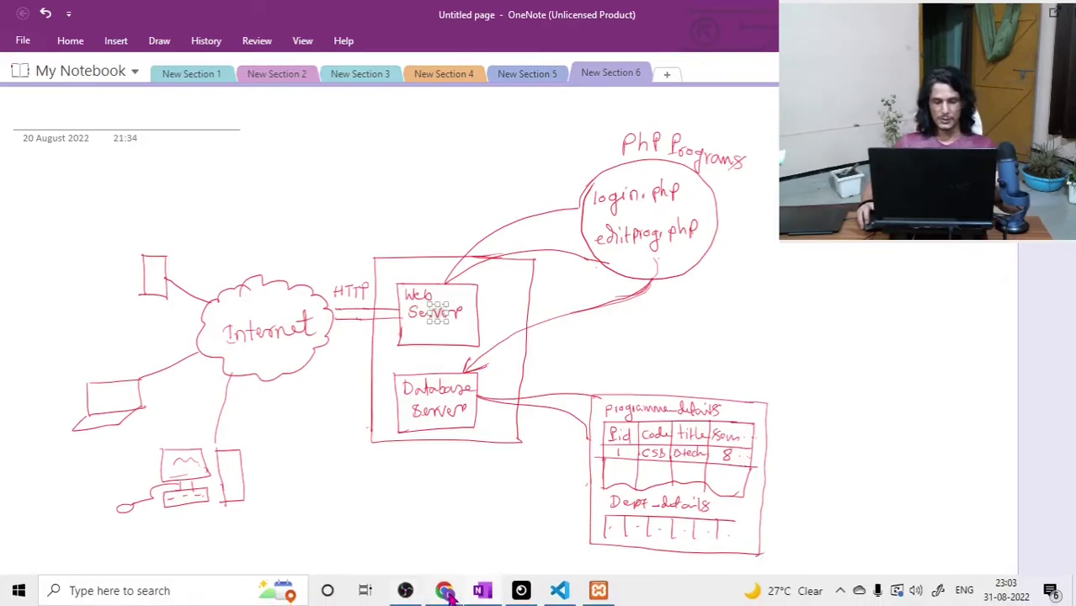
click(447, 591)
click(418, 42)
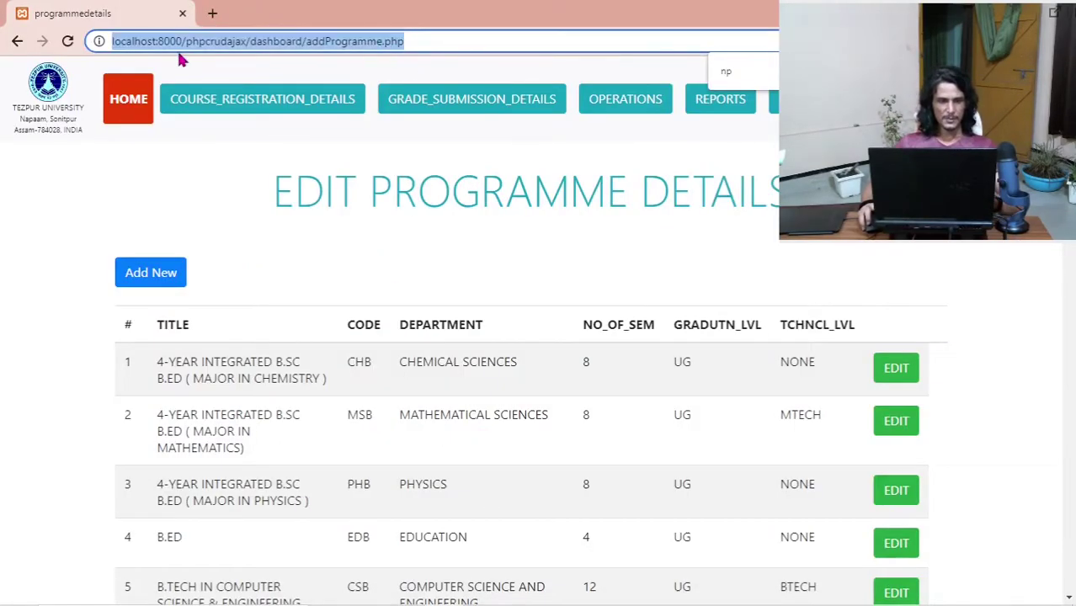
click(126, 43)
drag(182, 42, 106, 59)
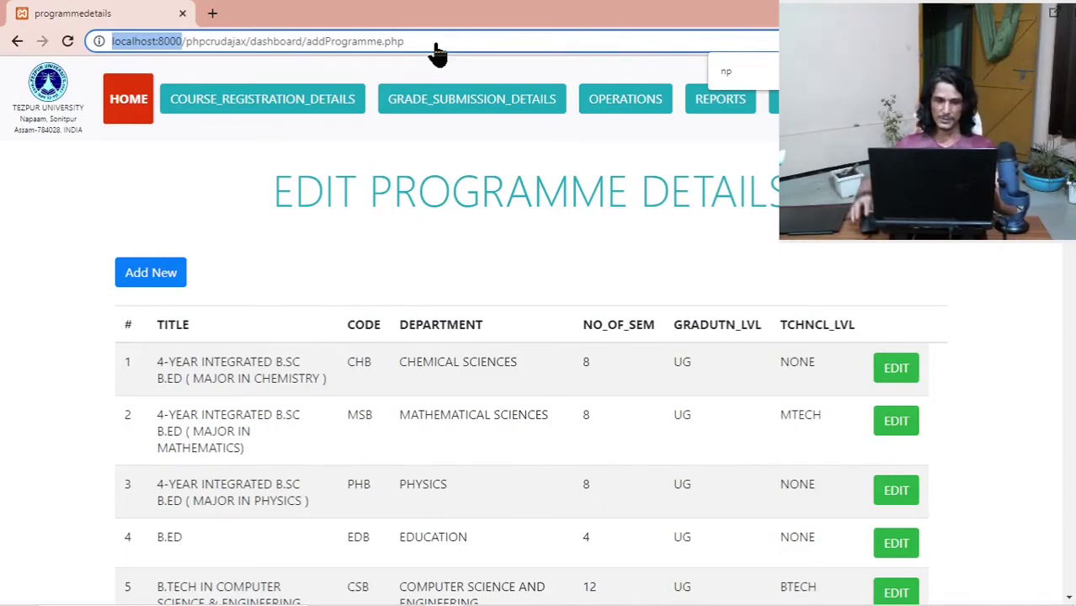
Glance at the OneNote diagram, then return to the Edit Programme Details table and scroll it.
click(484, 591)
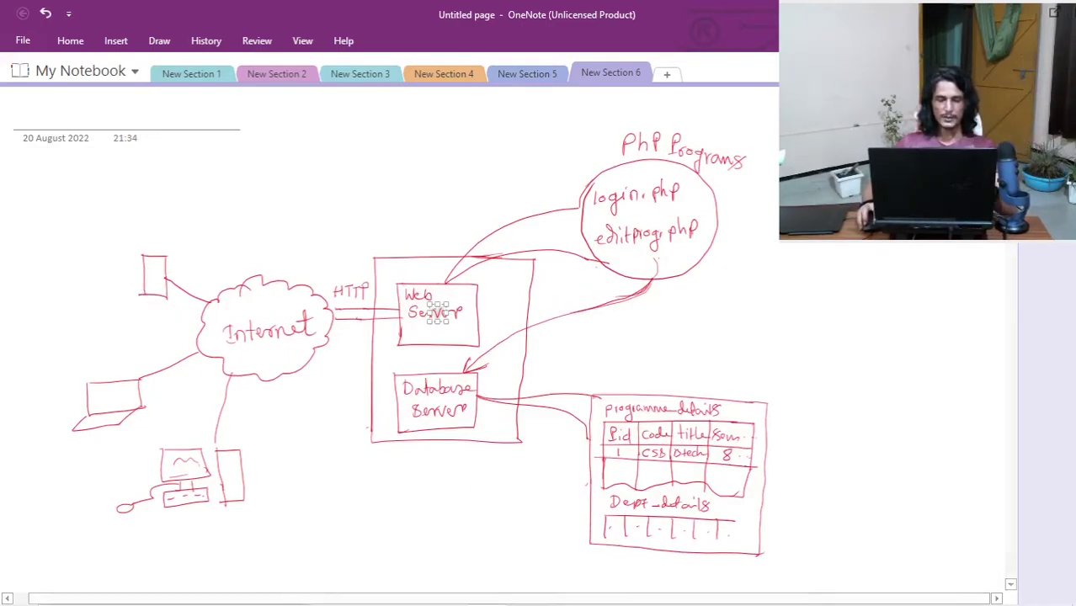
click(444, 591)
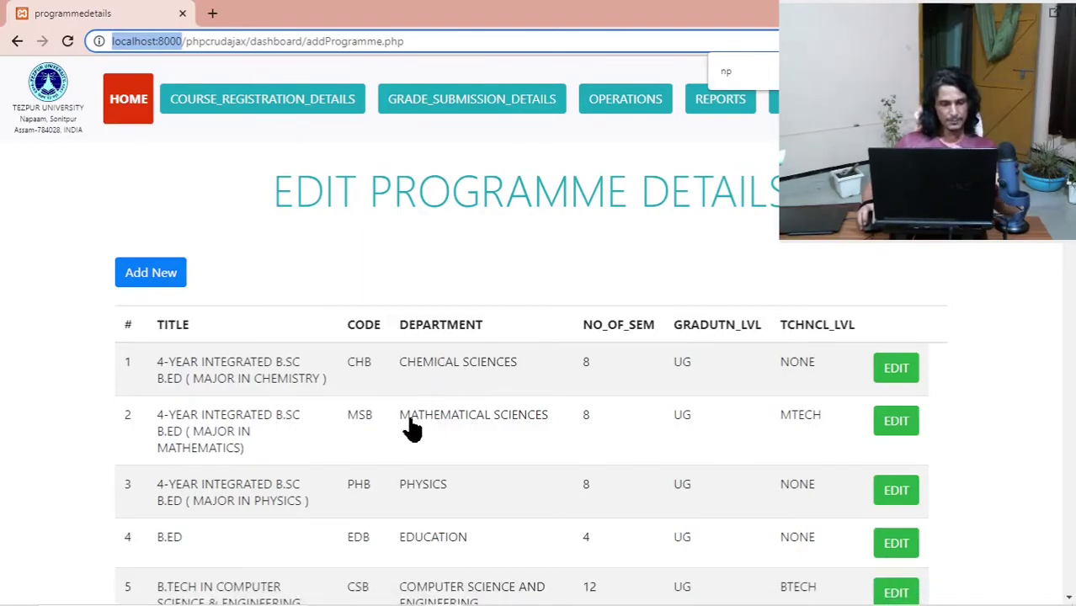
scroll(412, 429, down, 1)
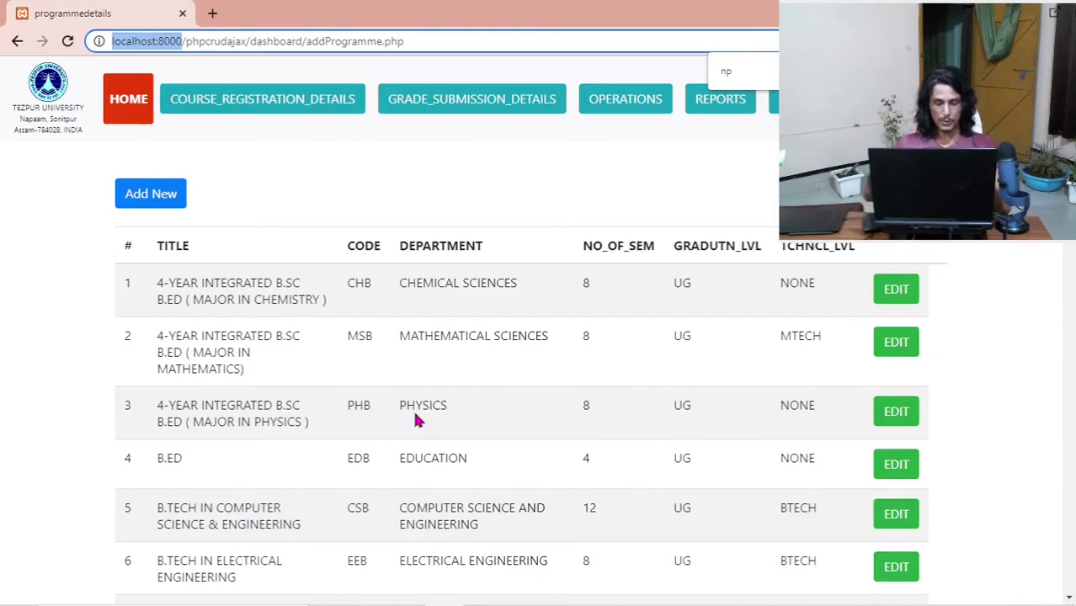
scroll(373, 364, up, 1)
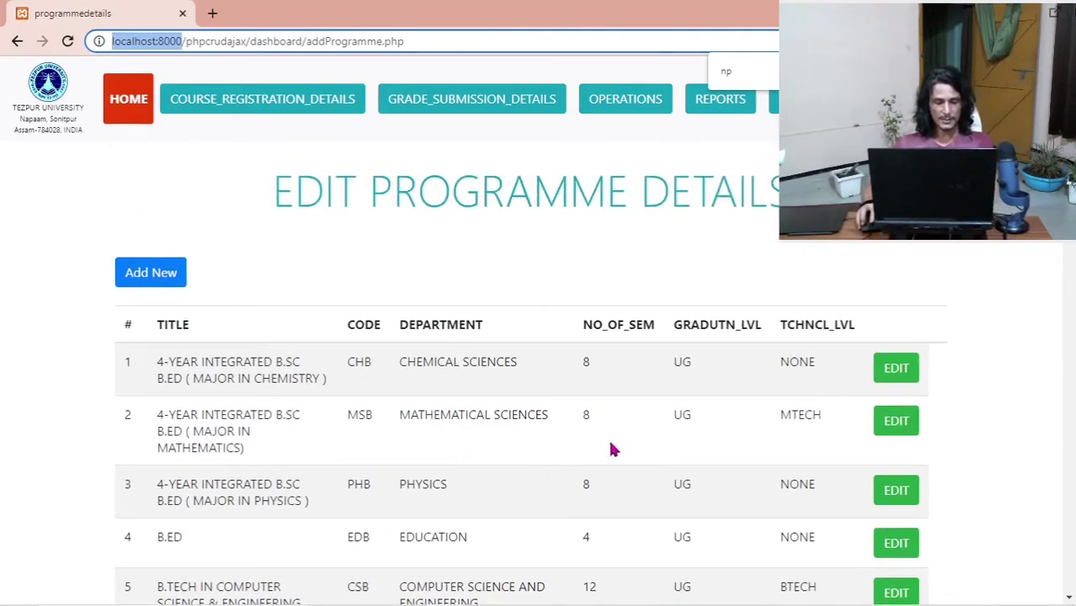
scroll(571, 433, down, 1)
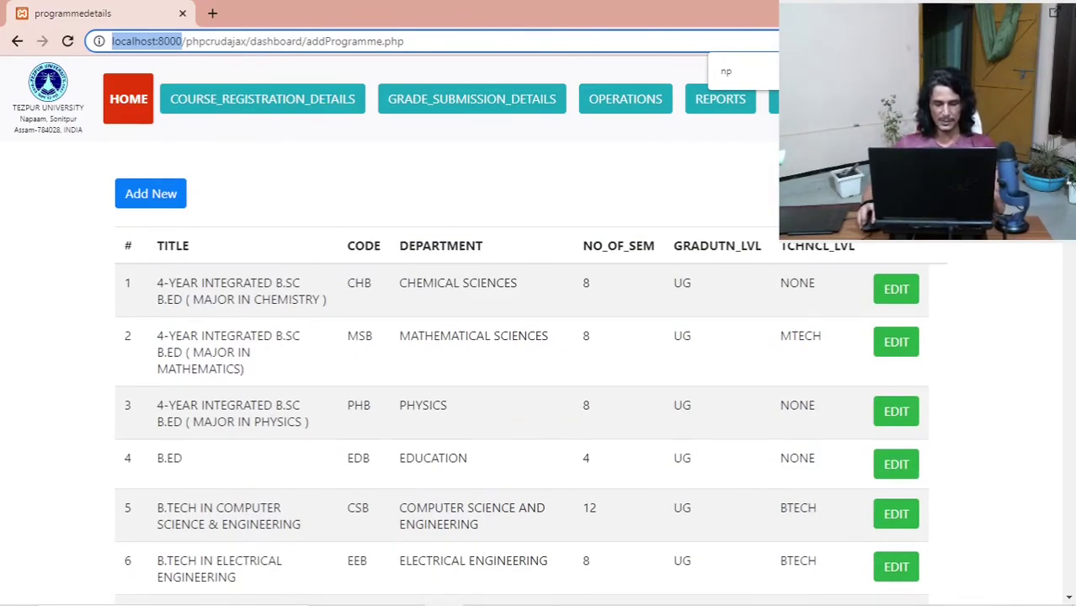
Minimize Chrome to reveal the OneNote page with the server diagram and programme_details sketch.
click(444, 592)
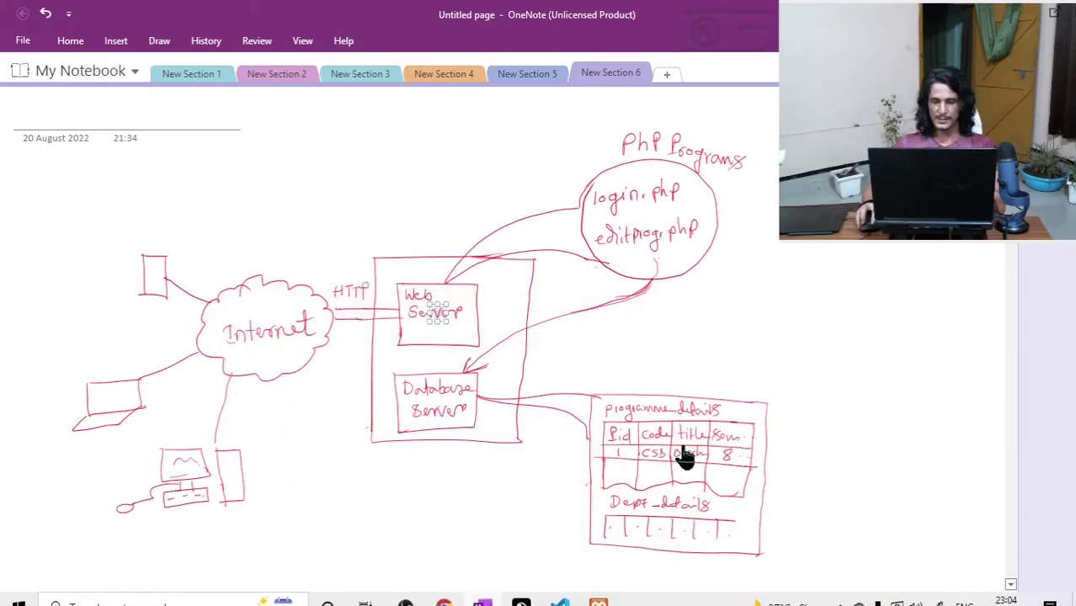